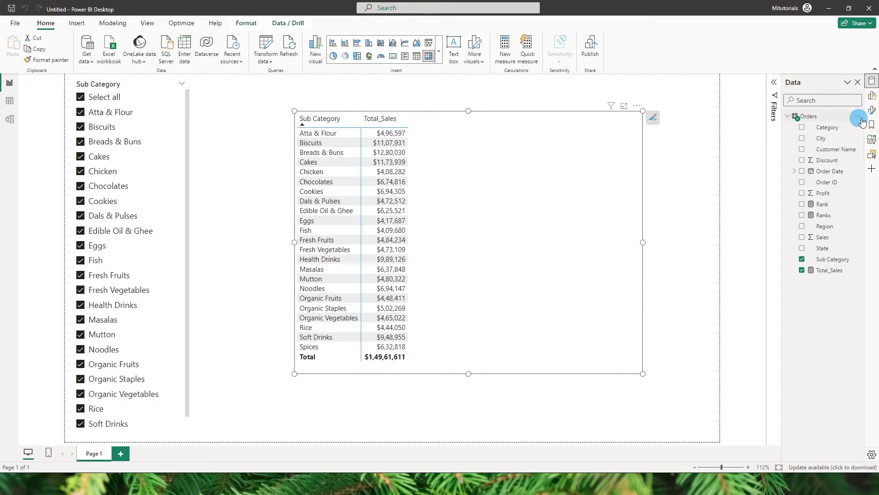
# - Create a new measure in the Orders table named Cat_RankX and start its formula with the RANKX function
pyautogui.click(858, 116)
pyautogui.press('Escape')
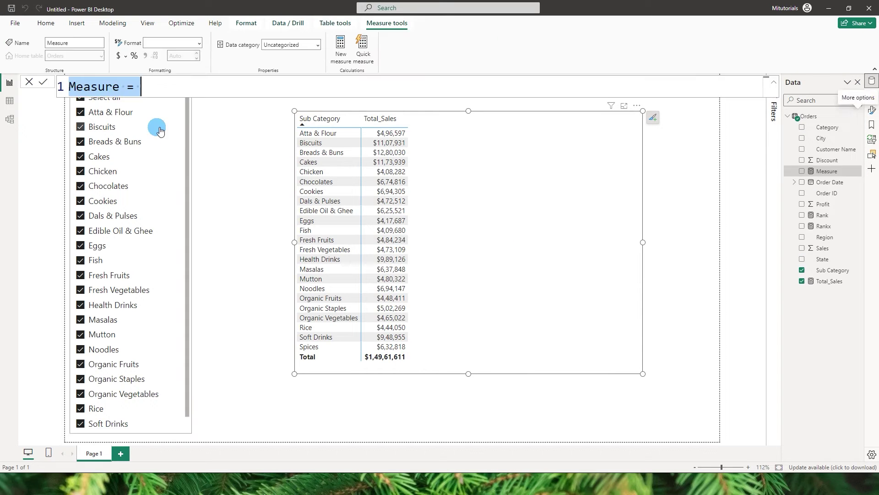
pyautogui.write('Cat')
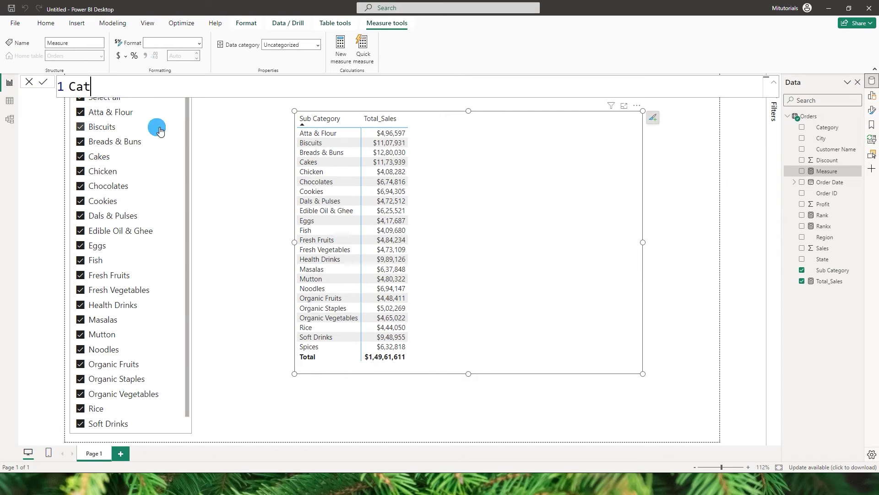
pyautogui.write('_RankX = RA')
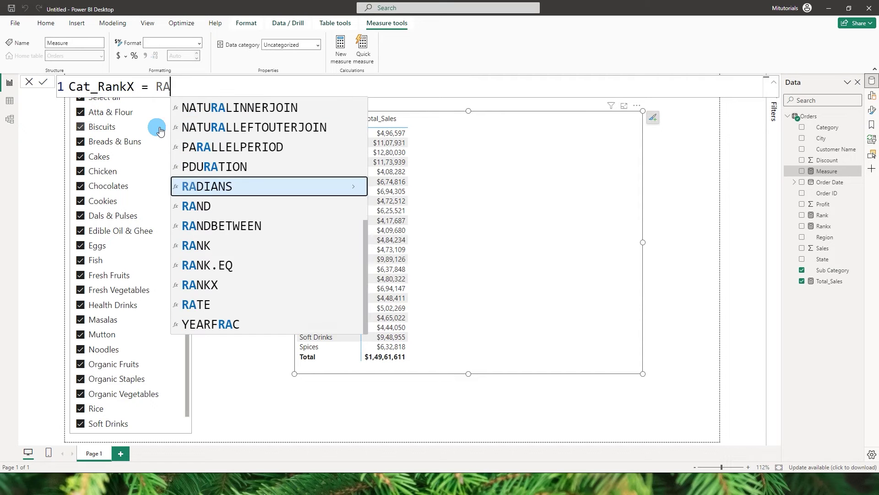
pyautogui.press('Down')
pyautogui.press('Down')
pyautogui.press('Down')
pyautogui.press('Down')
pyautogui.press('Down')
pyautogui.press('Tab')
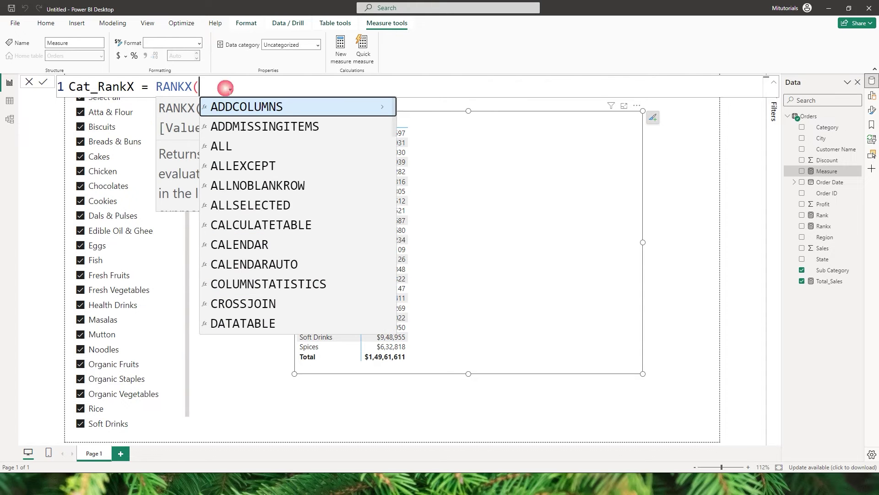
pyautogui.hotkey('shift', 'Return')
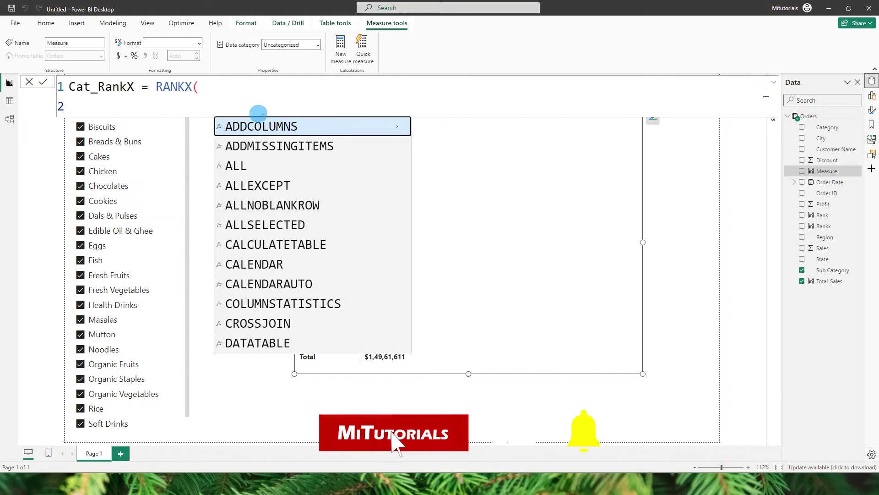
# - Enter ALL(Orders[Sub Category]) as the table argument of RANKX on its own line
pyautogui.write('ALL(')
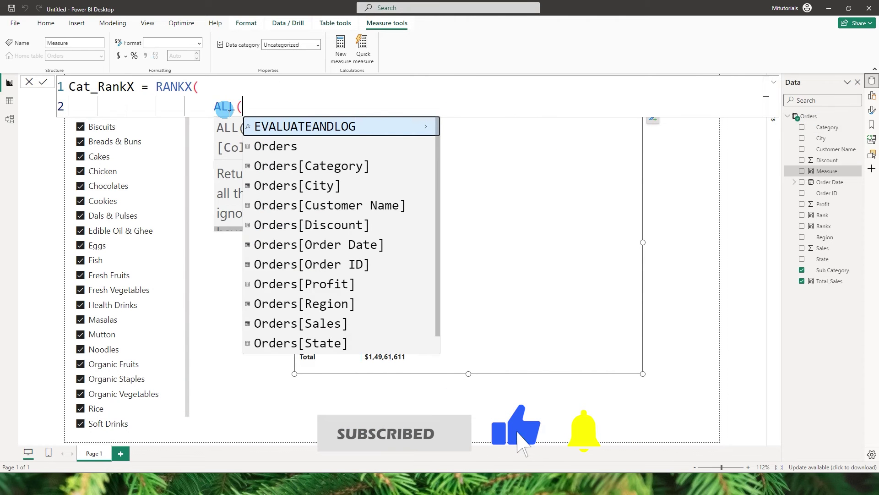
pyautogui.write('Orders[Sub')
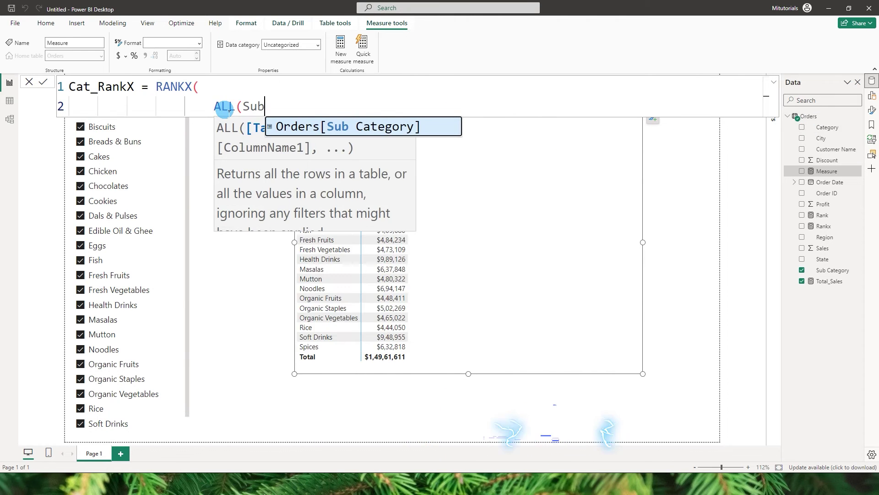
pyautogui.press('Tab')
pyautogui.write(')')
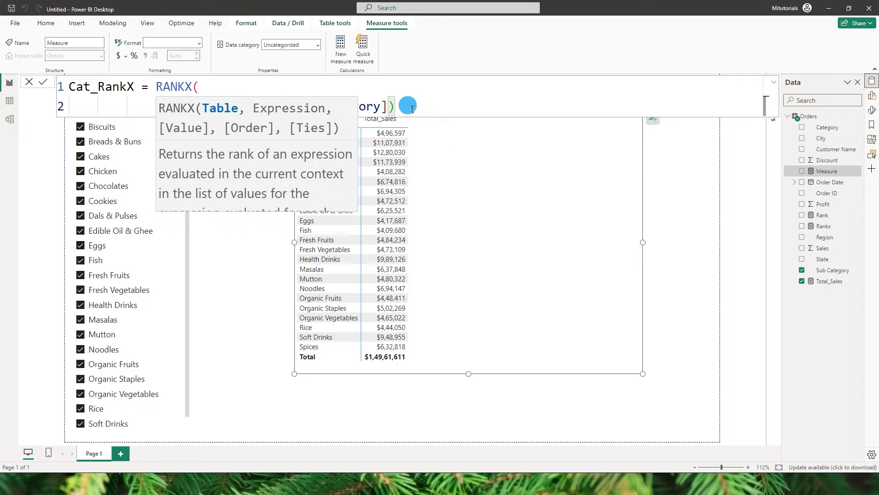
pyautogui.write(',')
pyautogui.hotkey('shift', 'Return')
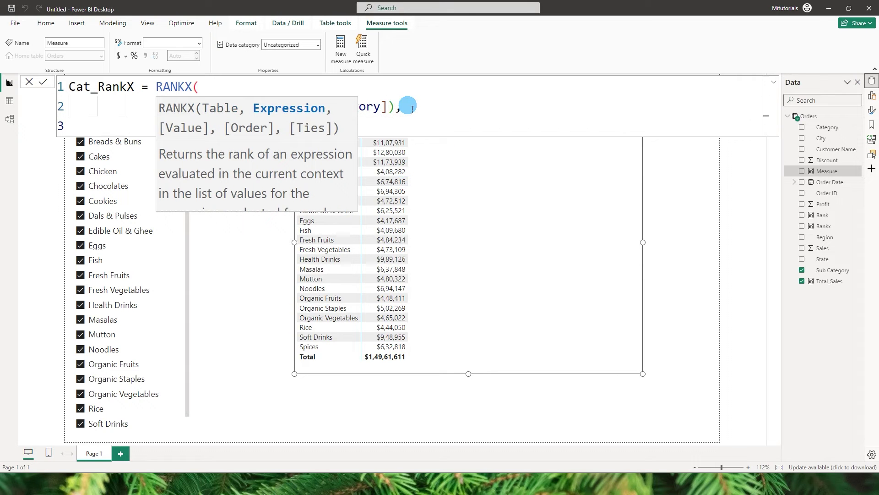
# - Enter the [Total_Sales] measure as the expression argument of RANKX on the third line
pyautogui.doubleClick(384, 122)
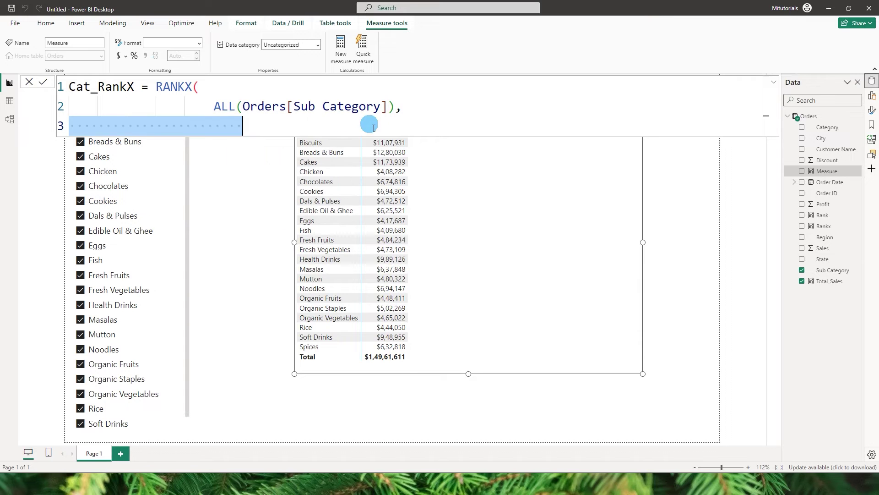
pyautogui.click(369, 123)
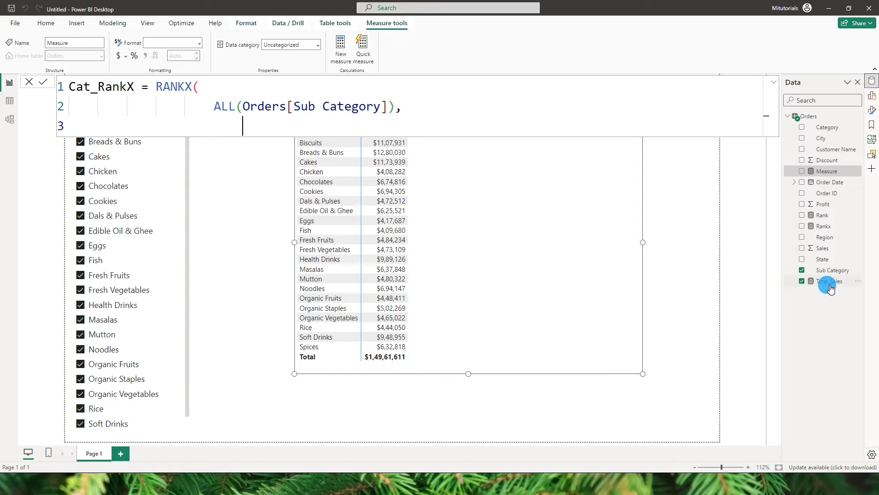
pyautogui.write('T')
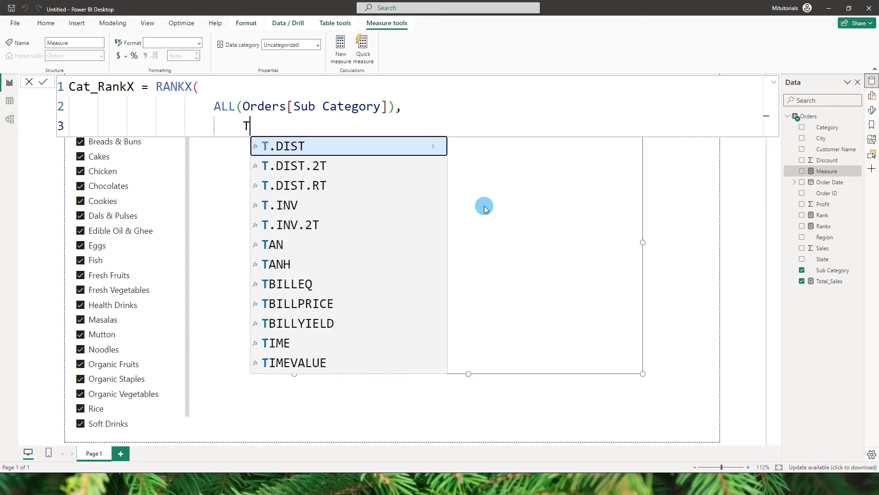
pyautogui.write('ota')
pyautogui.press('Up')
pyautogui.press('Up')
pyautogui.press('Tab')
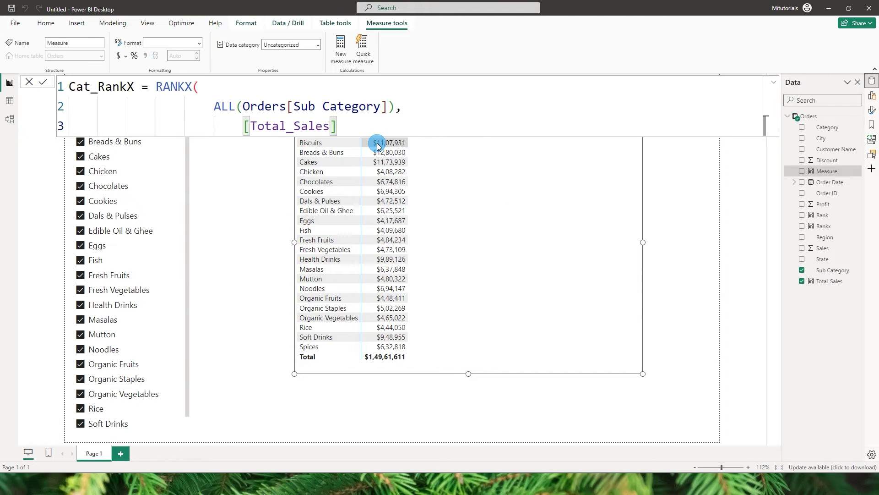
# - Complete RANKX with a blank value argument, DESC order and Dense ties, and commit the measure
pyautogui.write(',')
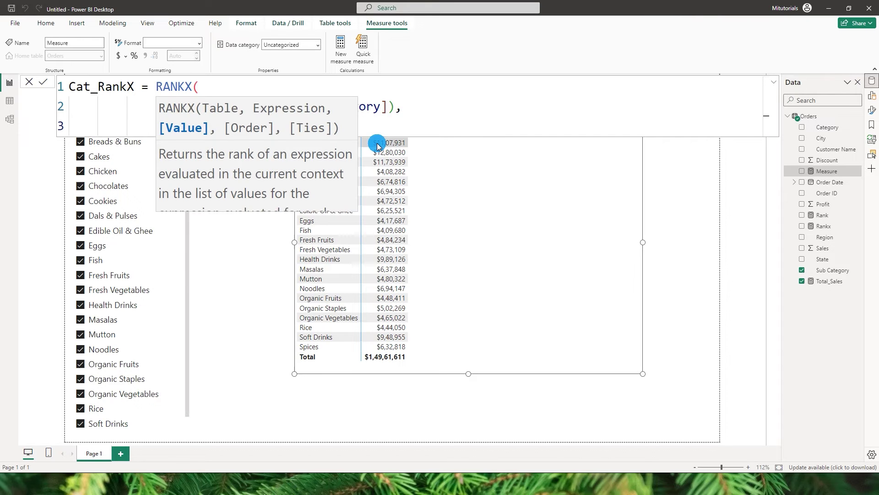
pyautogui.write(',')
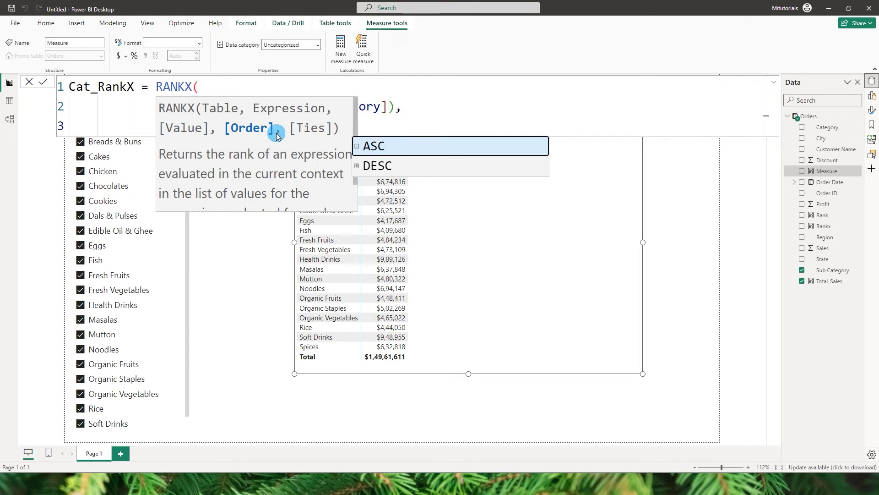
pyautogui.click(388, 170)
pyautogui.write(',')
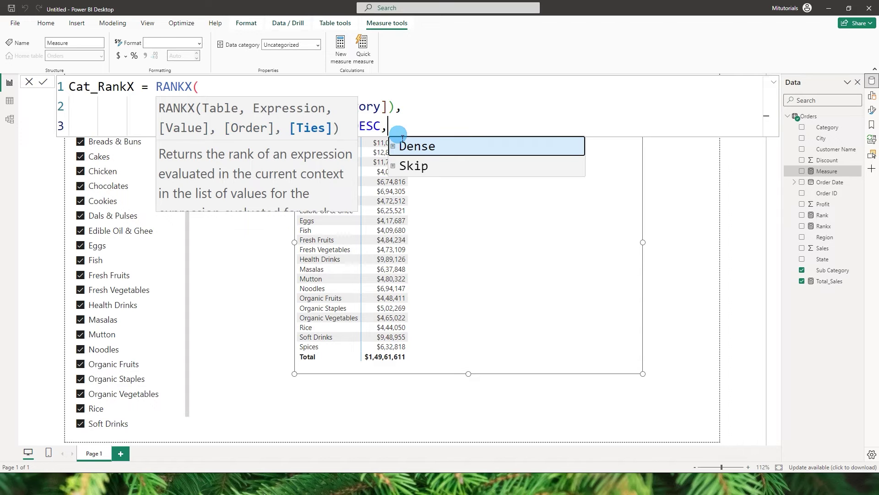
pyautogui.hotkey('shift', 'Return')
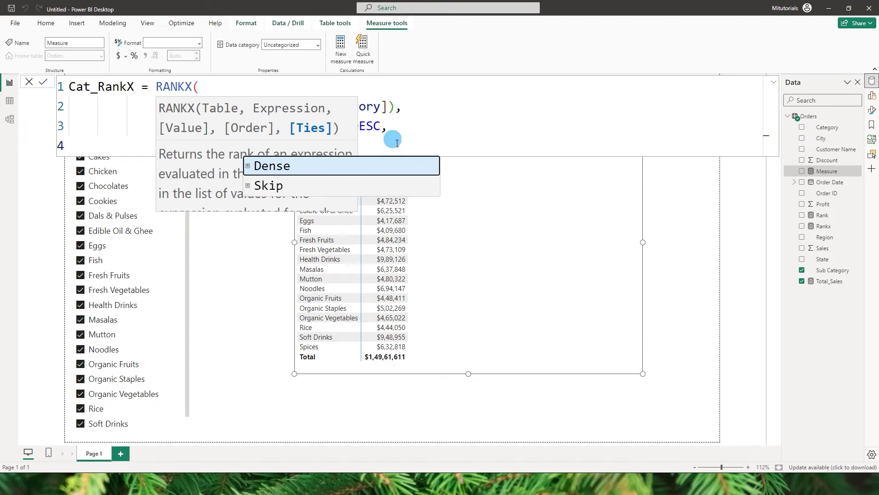
pyautogui.click(291, 175)
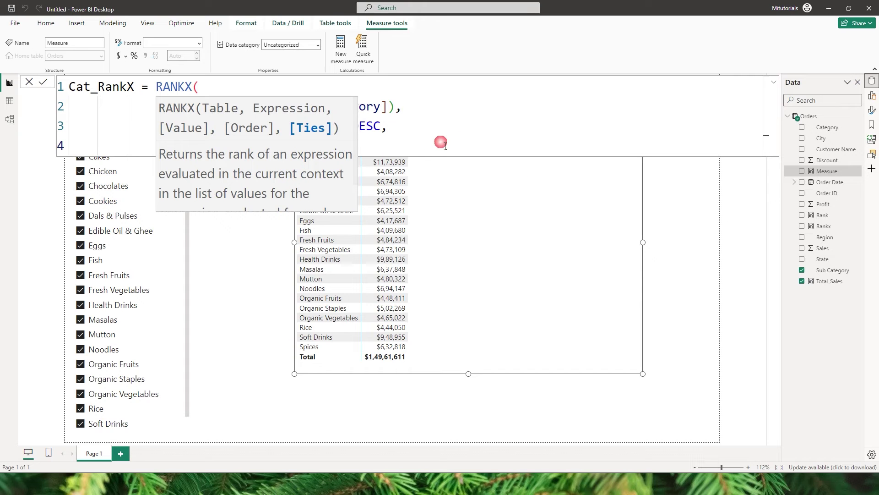
pyautogui.click(402, 142)
pyautogui.write(')')
pyautogui.press('Return')
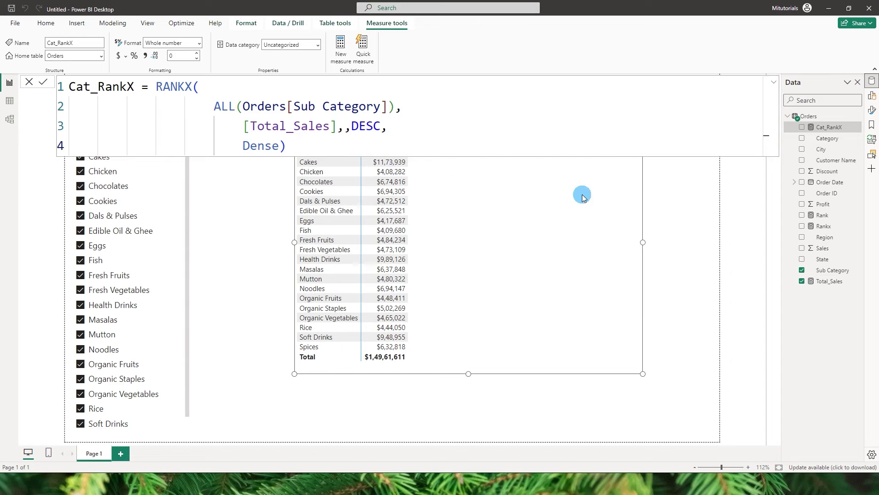
# - Add the Cat_RankX measure to the matrix and sort the matrix by Total_Sales in descending order
pyautogui.moveTo(833, 128); pyautogui.dragTo(514, 206)
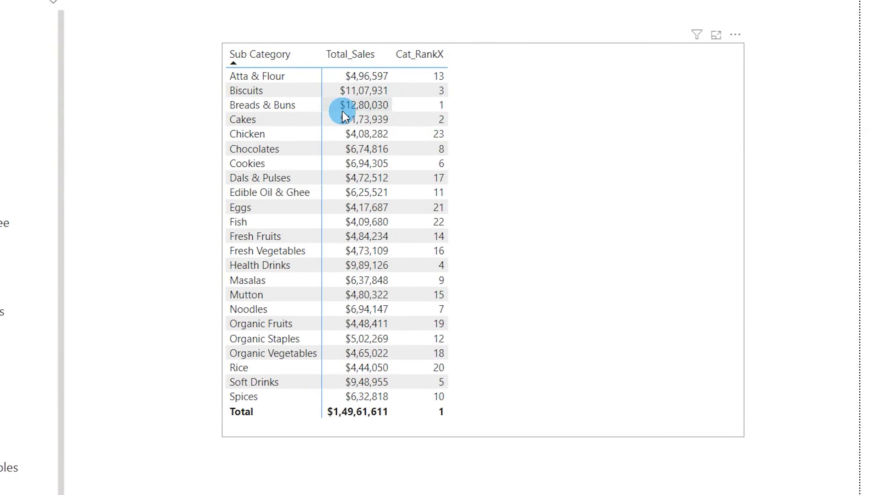
pyautogui.click(330, 64)
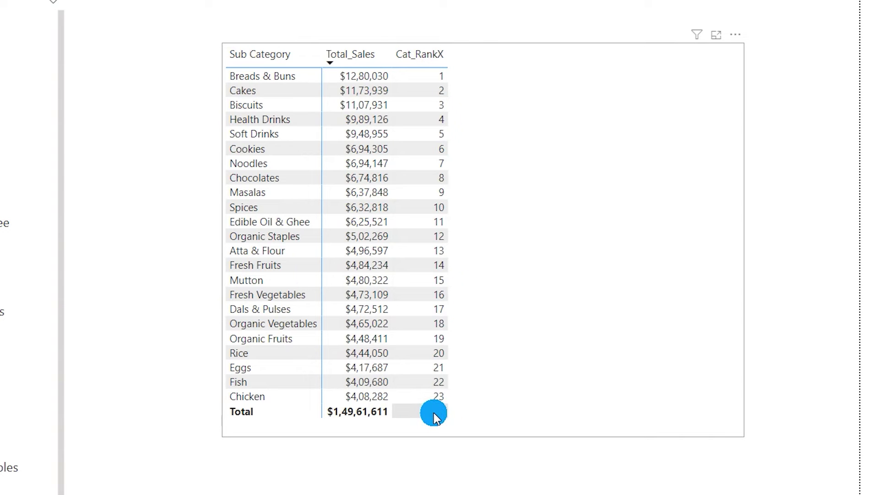
# - Add the Category field to the matrix and place it in the rows above Sub Category
pyautogui.click(433, 412)
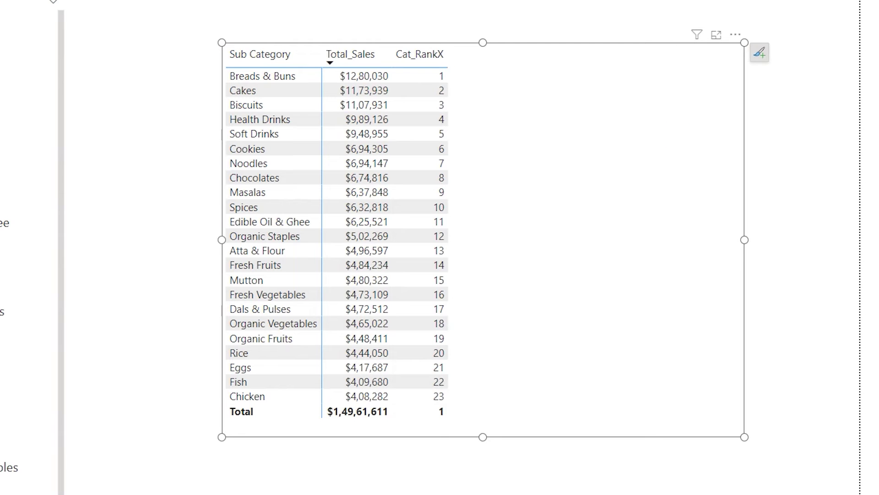
pyautogui.moveTo(870, 151); pyautogui.dragTo(551, 161)
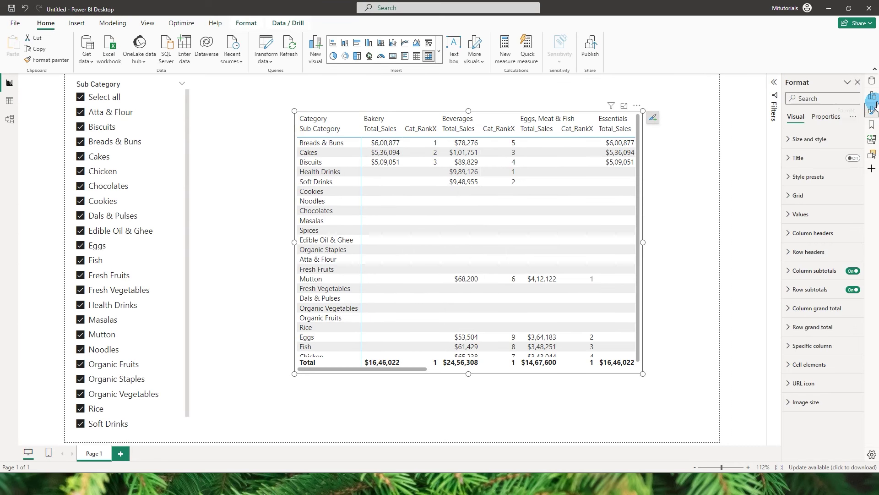
pyautogui.click(871, 95)
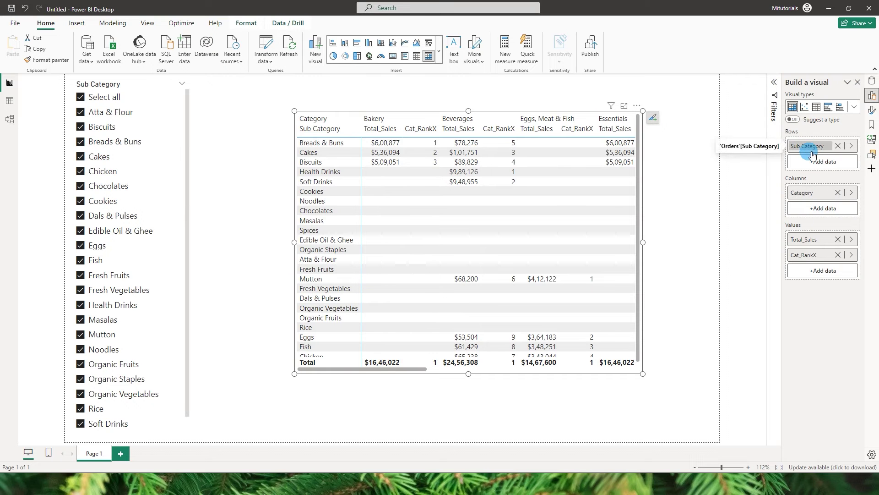
pyautogui.moveTo(804, 193); pyautogui.dragTo(800, 143)
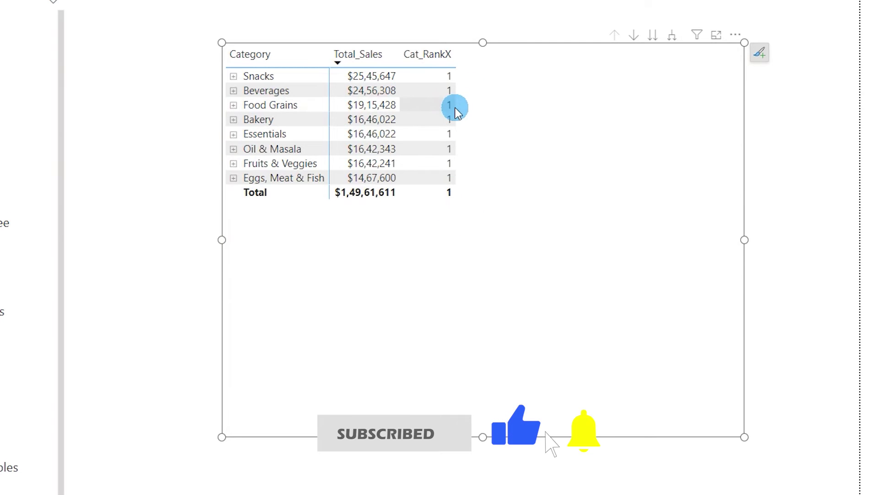
# - Expand the Snacks and Beverages categories to examine their Cat_RankX values, and collapse them again
pyautogui.click(233, 76)
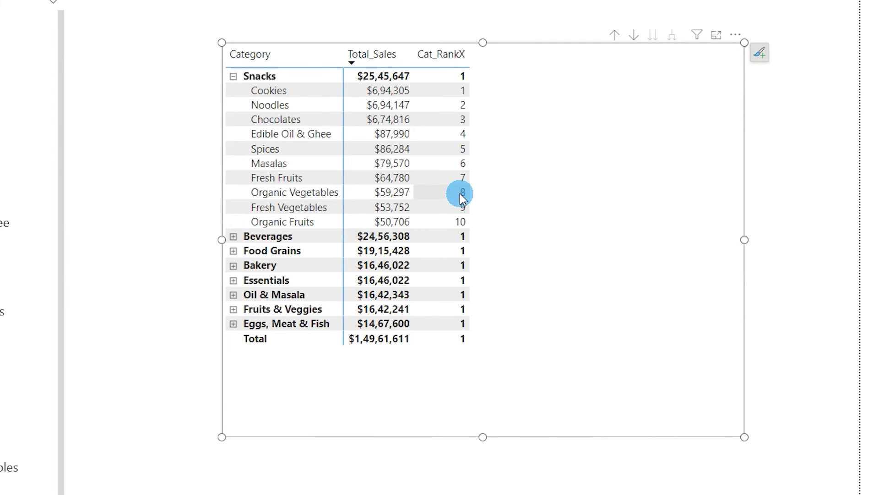
pyautogui.click(241, 241)
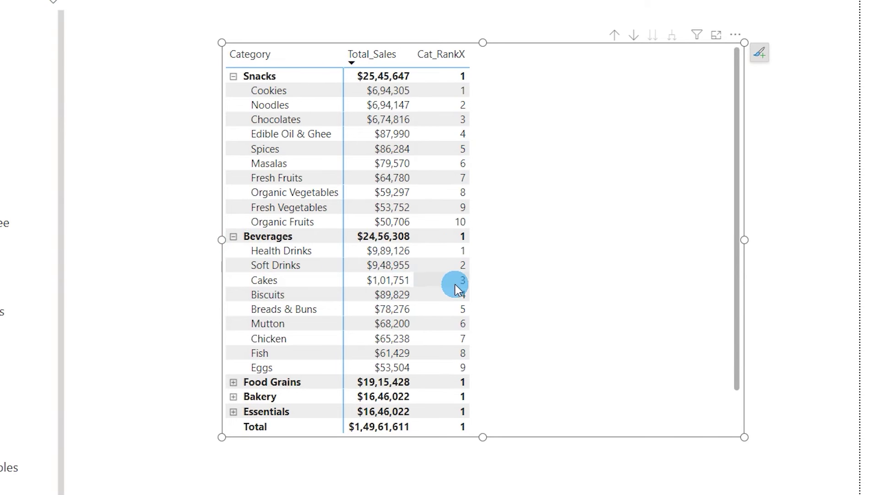
pyautogui.click(234, 236)
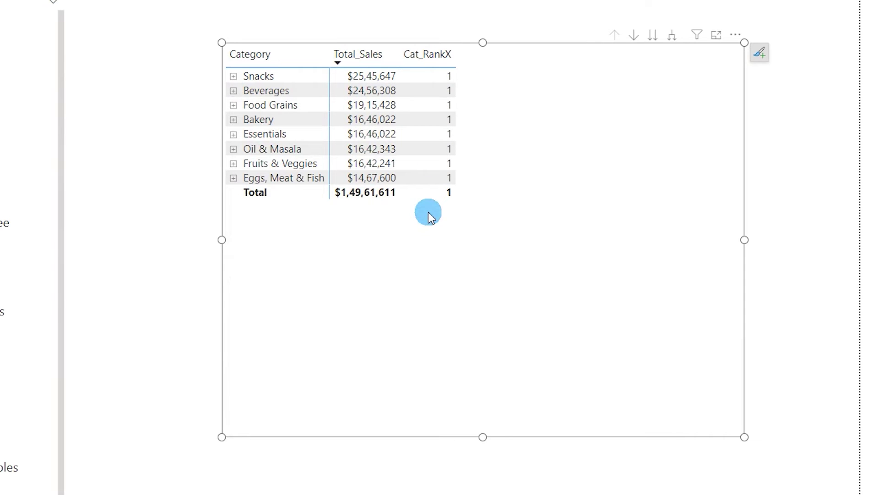
pyautogui.click(234, 76)
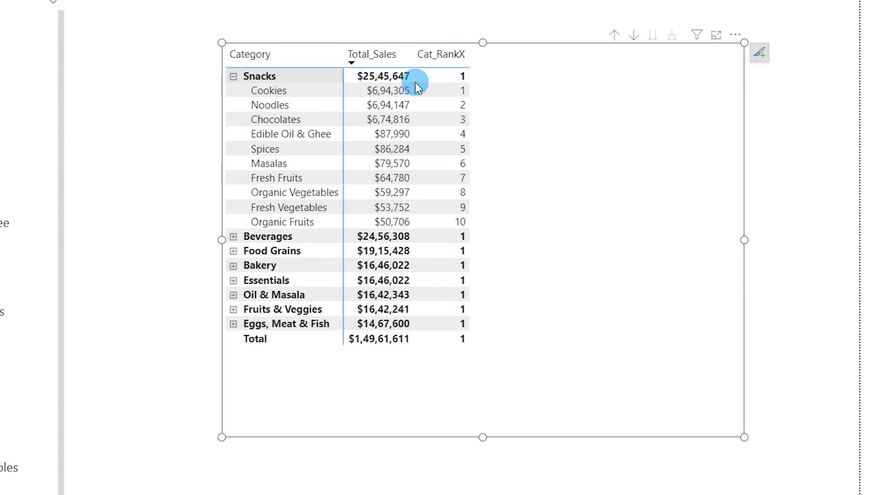
pyautogui.click(233, 76)
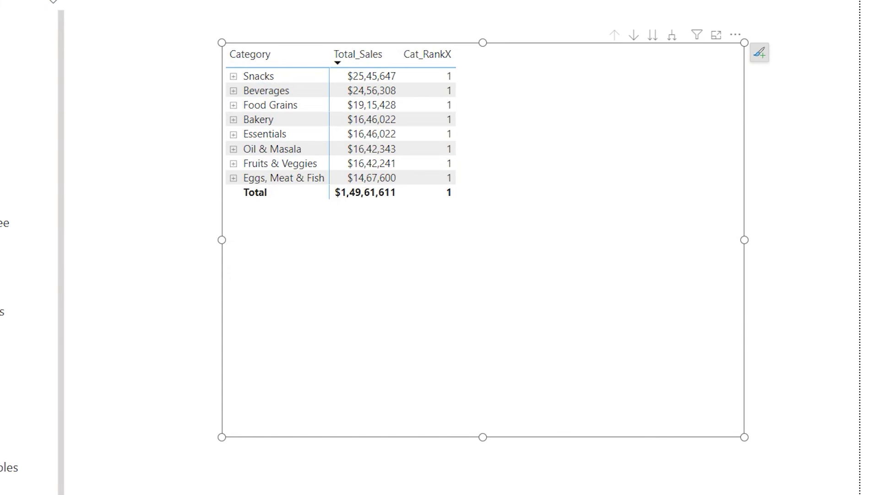
# - Insert IF(ISINSCOPE(Orders[Sub Category]), before RANKX in the Cat_RankX formula
pyautogui.click(826, 127)
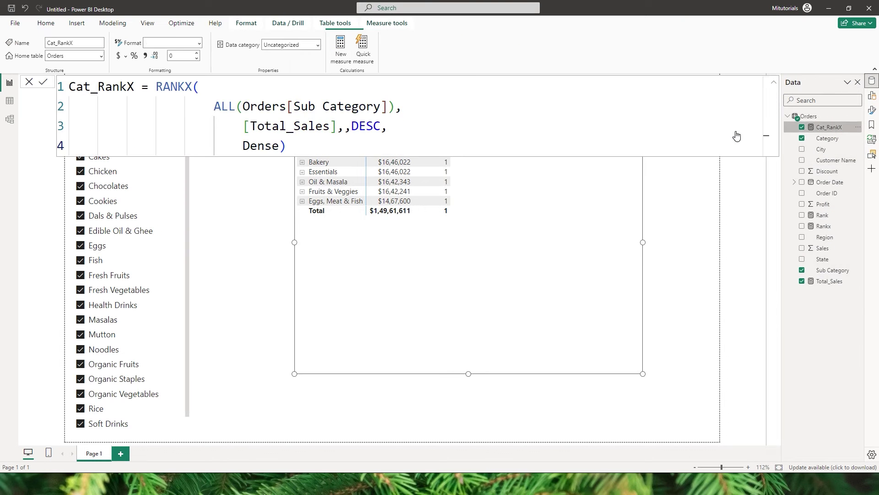
pyautogui.click(159, 87)
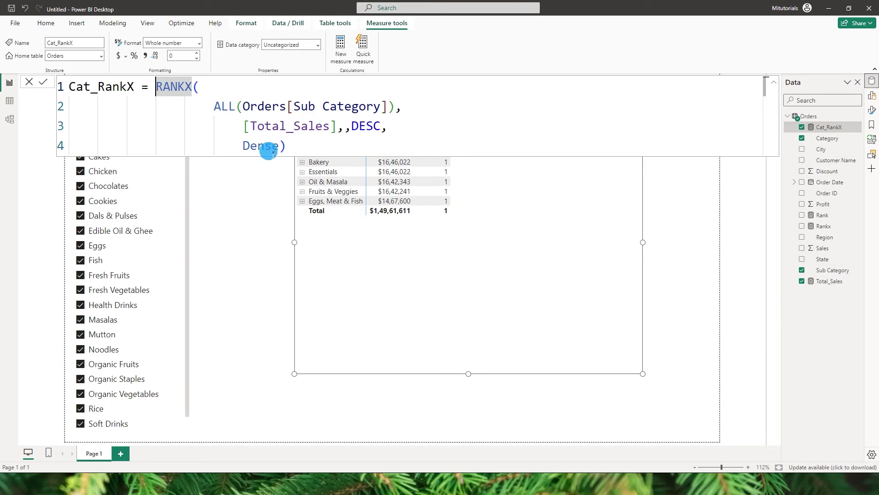
pyautogui.write('if')
pyautogui.press('Tab')
pyautogui.write('is')
pyautogui.press('Down')
pyautogui.press('Down')
pyautogui.press('Down')
pyautogui.press('Down')
pyautogui.press('Down')
pyautogui.press('Down')
pyautogui.press('Down')
pyautogui.press('Down')
pyautogui.press('Up')
pyautogui.press('Tab')
pyautogui.write('Sub')
pyautogui.press('Tab')
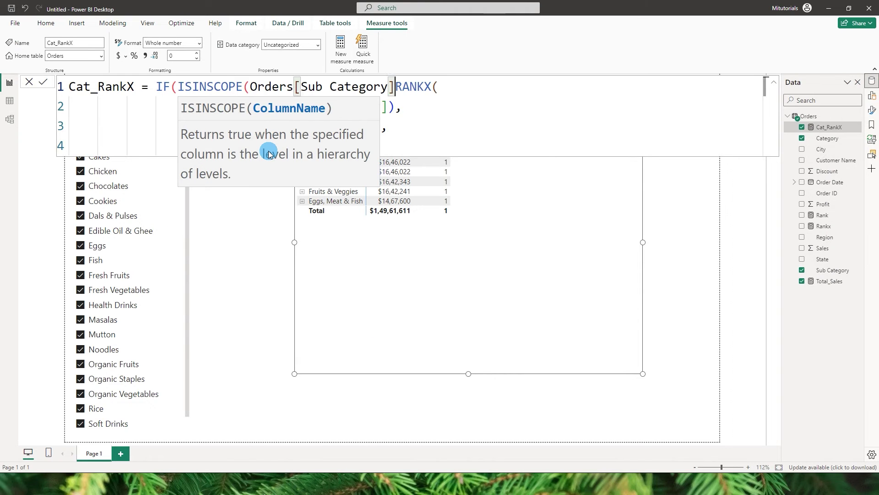
pyautogui.write('),')
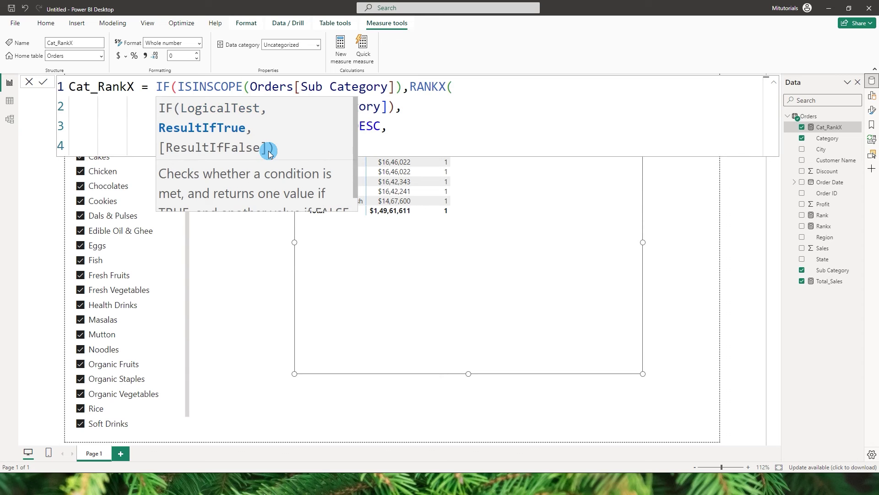
# - Move the RANKX function of the Cat_RankX formula onto its own indented line below the IF condition
pyautogui.click(413, 88)
pyautogui.hotkey('shift', 'Return')
pyautogui.press('Tab')
pyautogui.press('Tab')
pyautogui.press('Tab')
pyautogui.press('Tab')
pyautogui.press('Tab')
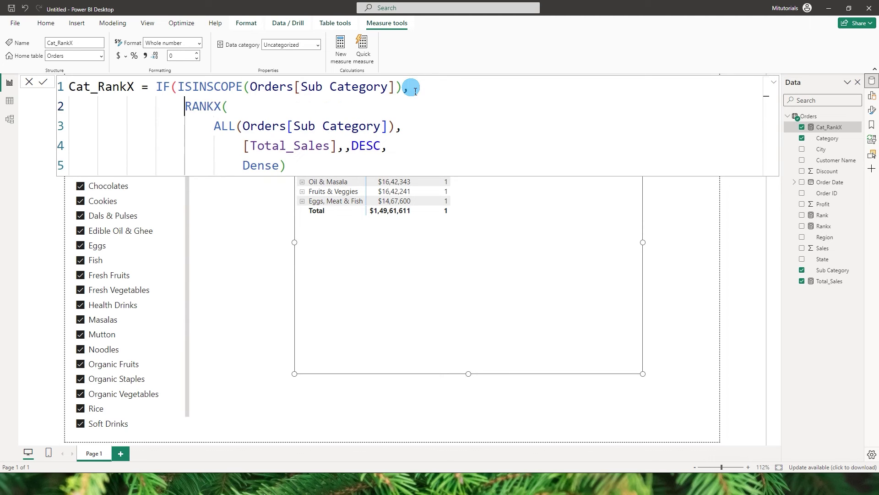
# - Add a nested IF(ISINSCOPE(Orders[Category]), on a new line after the RANKX function in the Cat_RankX formula
pyautogui.click(311, 171)
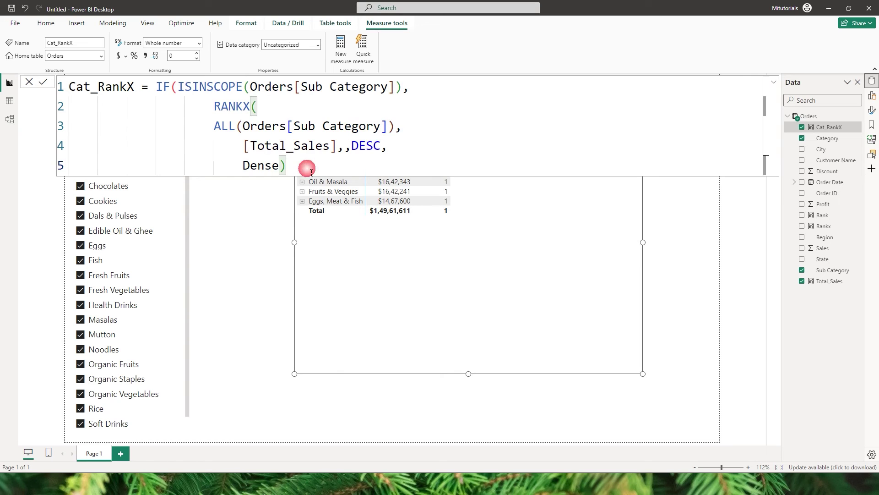
pyautogui.write(',')
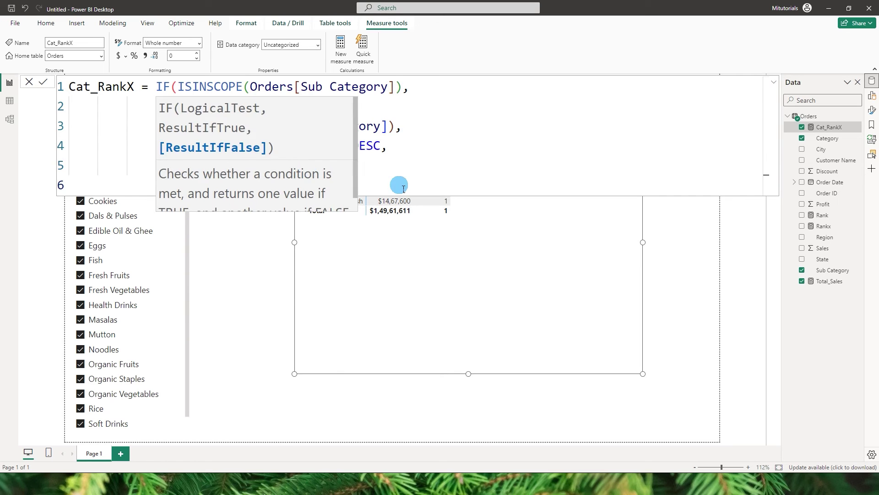
pyautogui.hotkey('shift', 'Return')
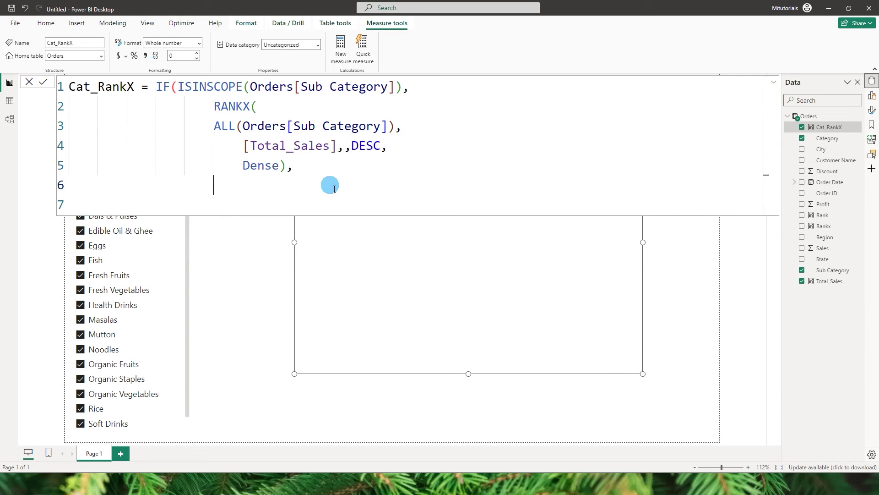
pyautogui.write('IF(is')
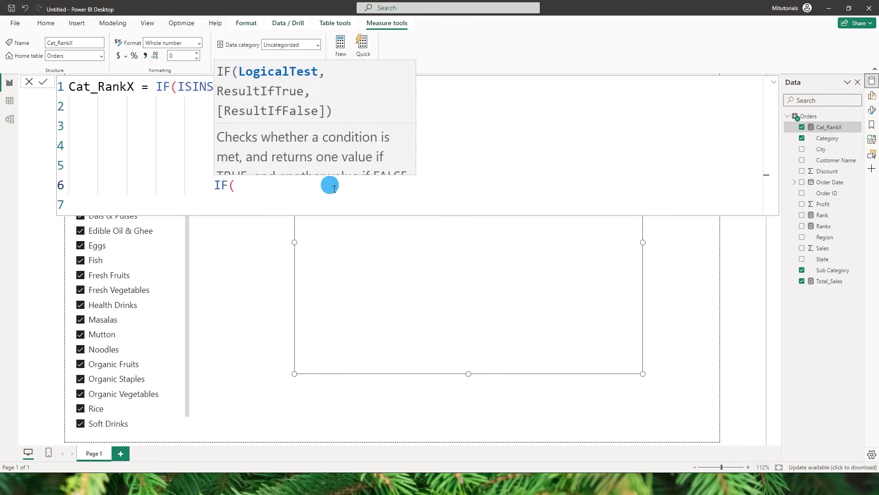
pyautogui.press('Down')
pyautogui.press('Down')
pyautogui.press('Down')
pyautogui.press('Down')
pyautogui.press('Down')
pyautogui.press('Down')
pyautogui.press('Down')
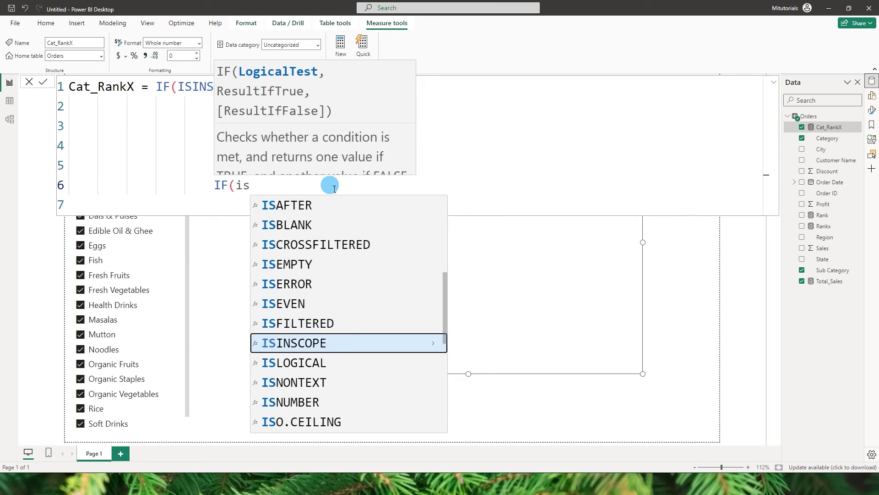
pyautogui.press('Tab')
pyautogui.write('cat')
pyautogui.press('Tab')
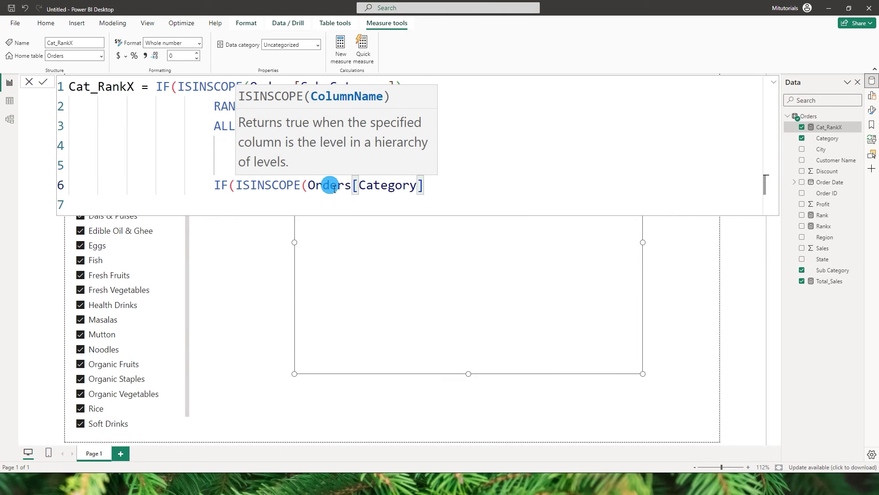
pyautogui.write('),')
# - Copy the complete RANKX block and paste it on a new line below the IF(ISINSCOPE(Orders[Category]) condition
pyautogui.click(457, 169)
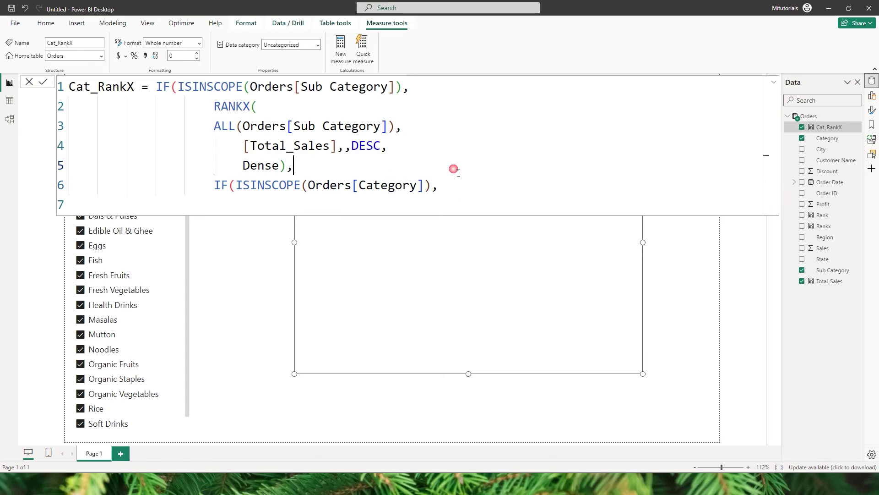
pyautogui.moveTo(313, 167); pyautogui.dragTo(210, 107)
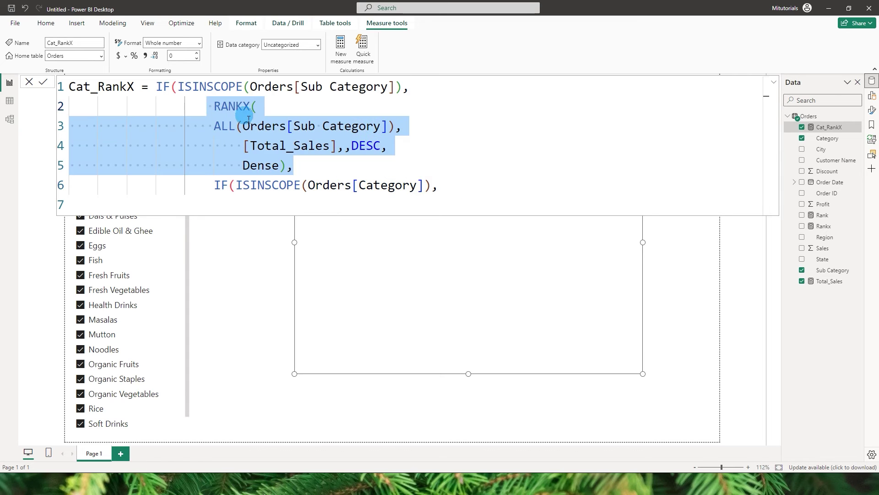
pyautogui.hotkey('ctrl', 'c')
pyautogui.click(476, 189)
pyautogui.press('Return')
pyautogui.hotkey('ctrl', 'v')
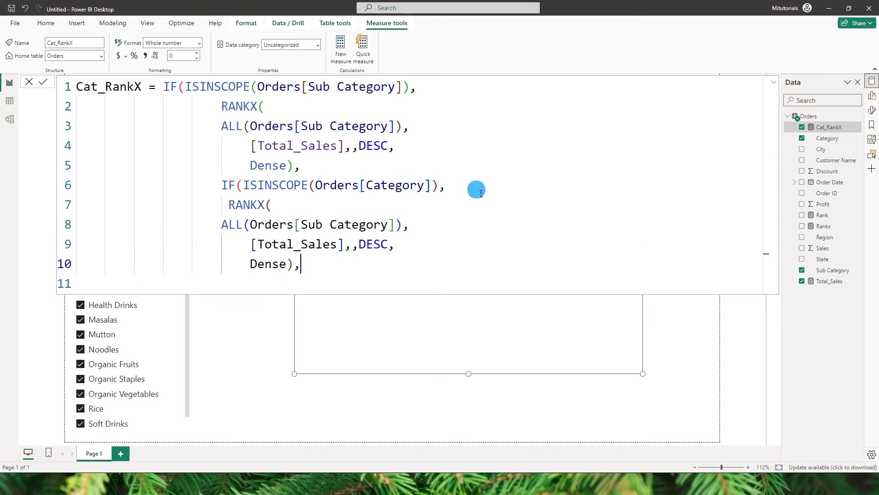
# - Replace Orders[Sub Category] with Orders[Category] inside the ALL function of the second RANKX
pyautogui.moveTo(251, 224); pyautogui.dragTo(389, 224)
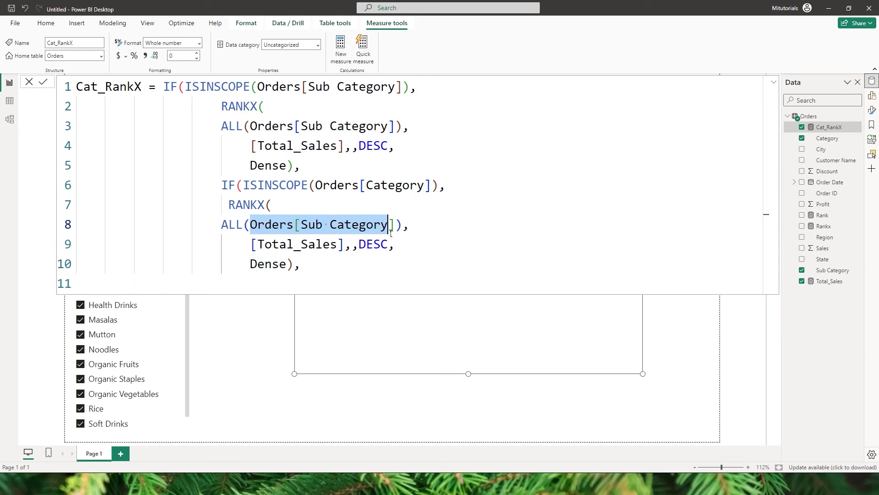
pyautogui.write('Cate')
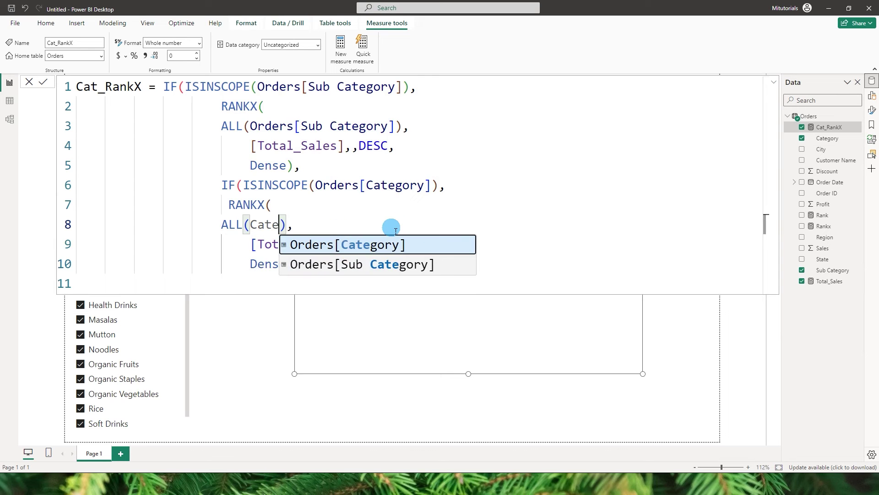
pyautogui.press('Tab')
# - Close both IF functions with parentheses after the second Dense), without its trailing comma, and commit the Cat_RankX measure
pyautogui.click(344, 270)
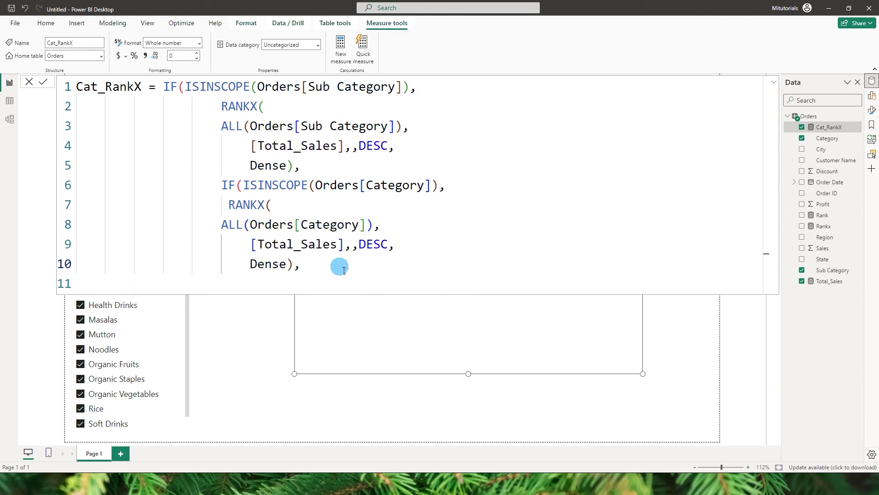
pyautogui.write('))')
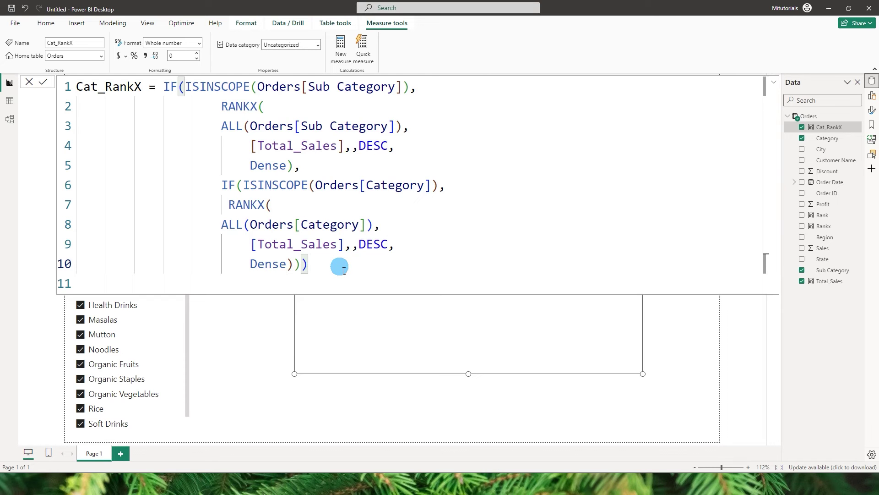
pyautogui.press('Return')
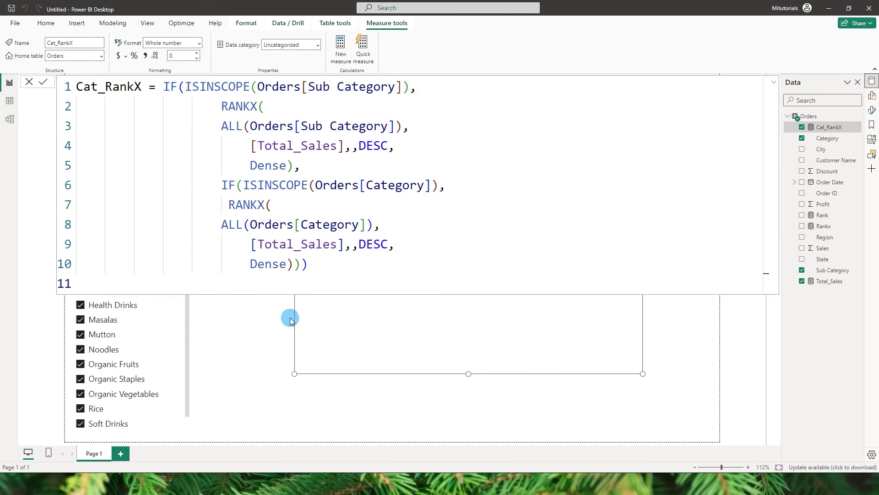
pyautogui.click(30, 83)
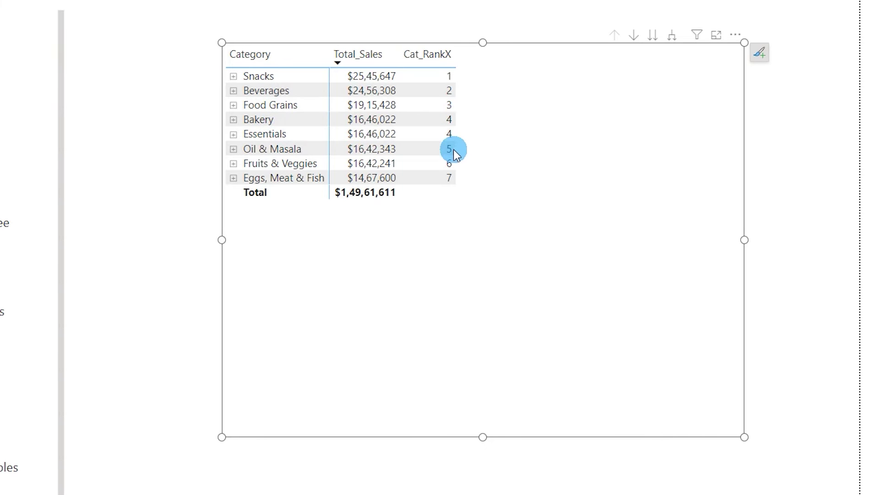
# - Expand the Snacks category in the matrix to examine the Cat_RankX values of its sub categories
pyautogui.click(256, 76)
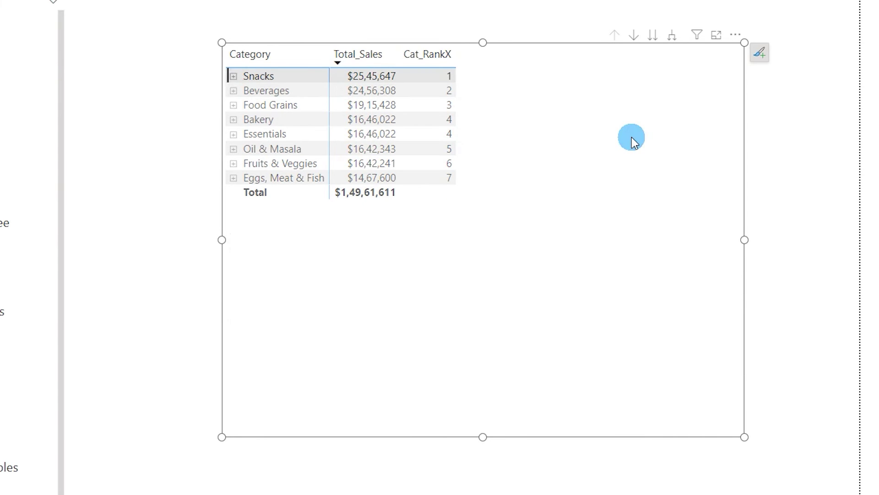
pyautogui.click(233, 77)
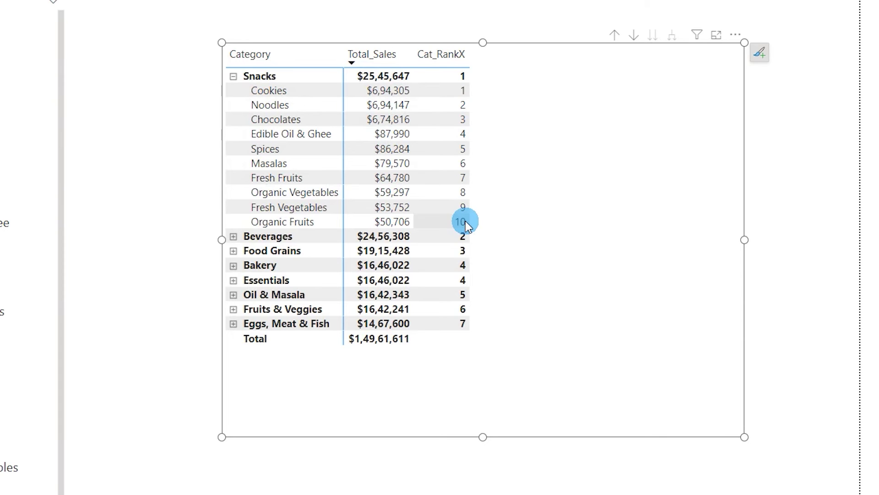
pyautogui.hotkey('ctrl', 'z')
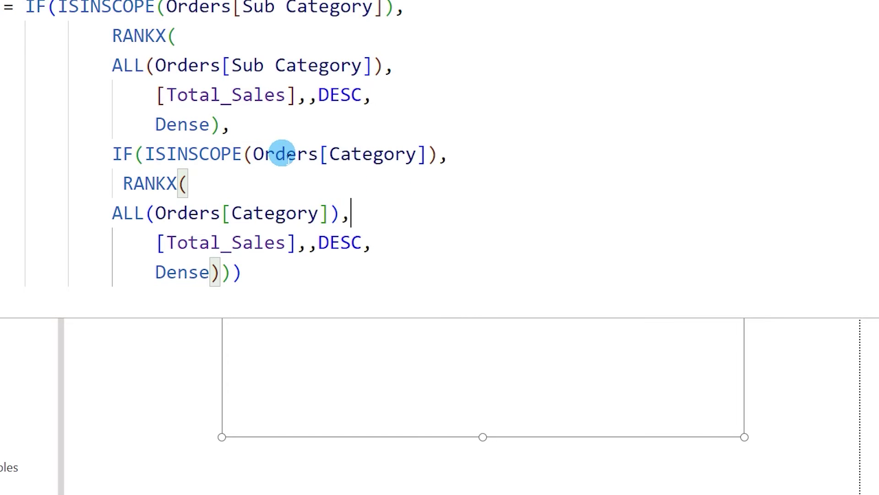
# - Try "NA" as the result-if-false argument of the nested IF in the Cat_RankX formula and commit the measure
pyautogui.click(242, 274)
pyautogui.press('Left')
pyautogui.write(',"N')
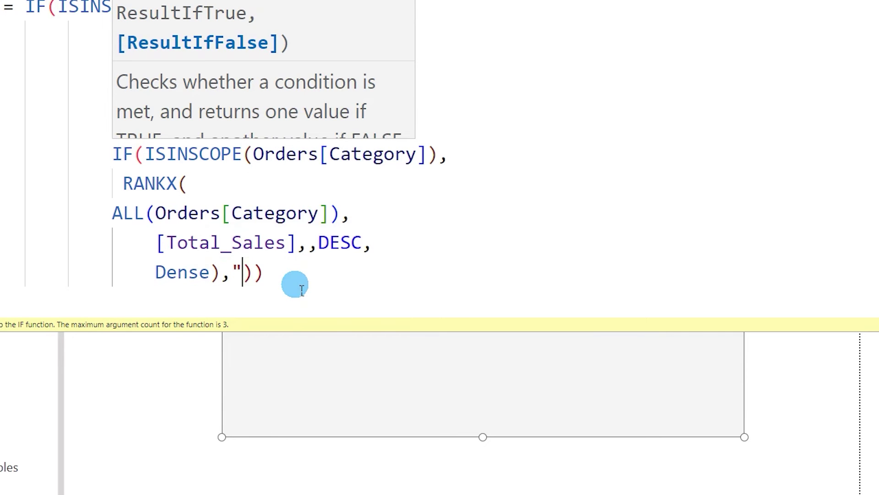
pyautogui.write('A"')
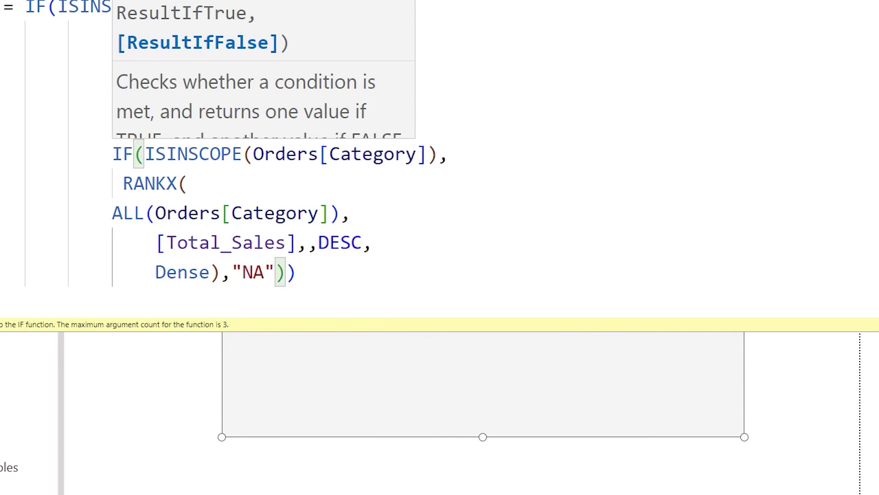
pyautogui.press('Return')
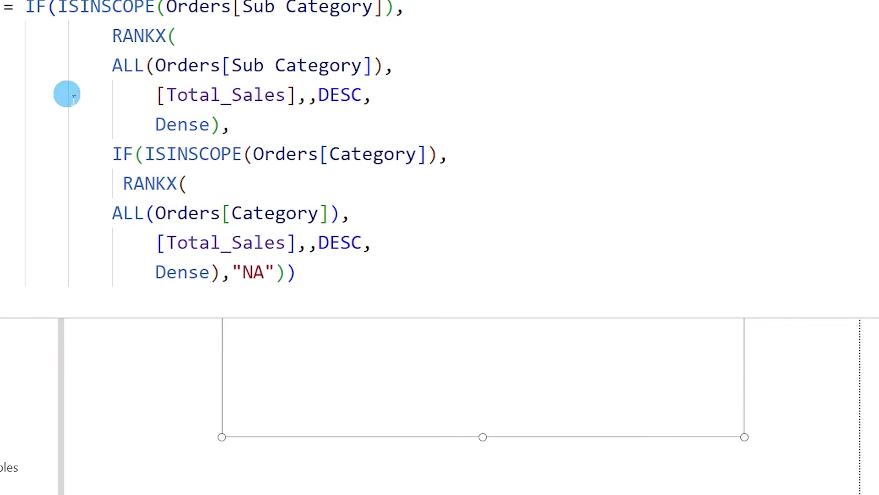
# - Remove the "NA" argument and its comma from the nested IF, commit the measure and check the matrix Total row
pyautogui.moveTo(112, 155); pyautogui.dragTo(240, 155)
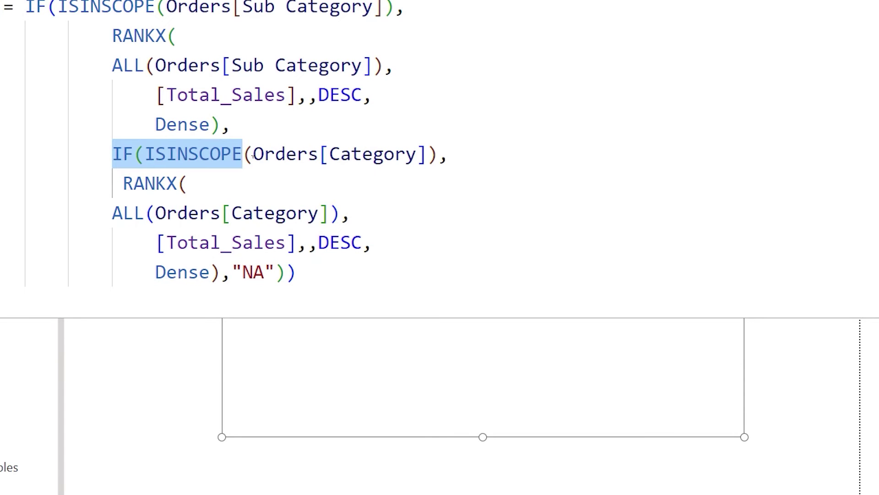
pyautogui.moveTo(232, 272); pyautogui.dragTo(276, 273)
pyautogui.press('BackSpace')
pyautogui.press('BackSpace')
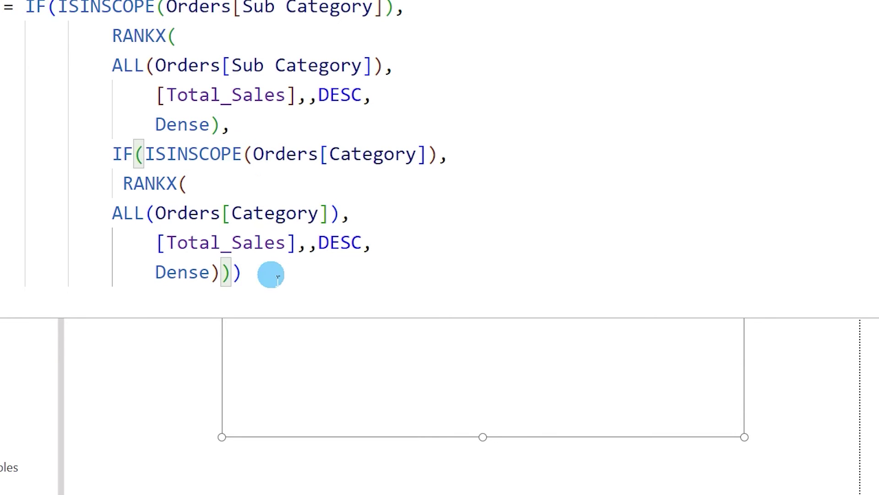
pyautogui.click(221, 289)
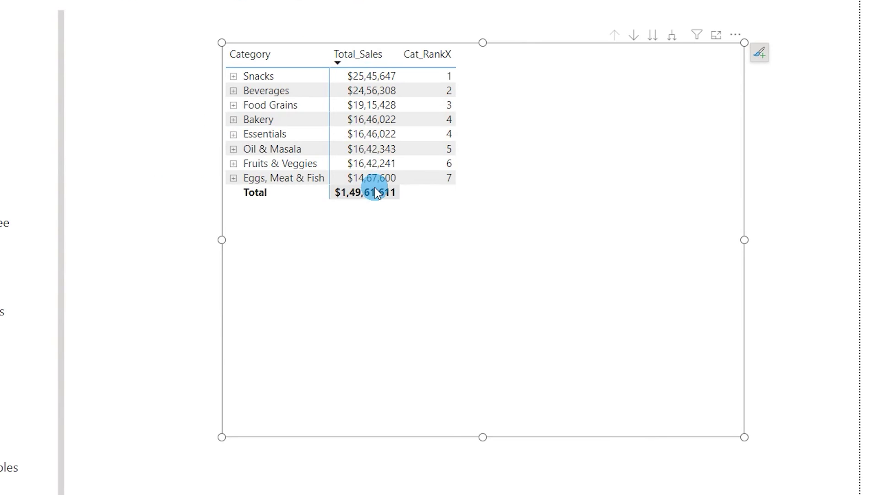
pyautogui.click(445, 202)
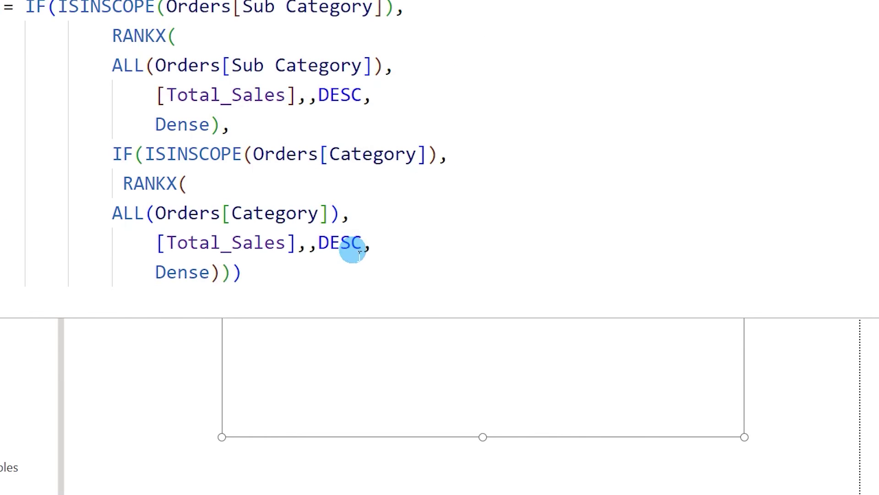
# - Replace Dense with Skip as the ties argument of the RANKX over Orders[Category] and commit the Cat_RankX measure
pyautogui.moveTo(157, 272); pyautogui.dragTo(206, 274)
pyautogui.click(201, 271)
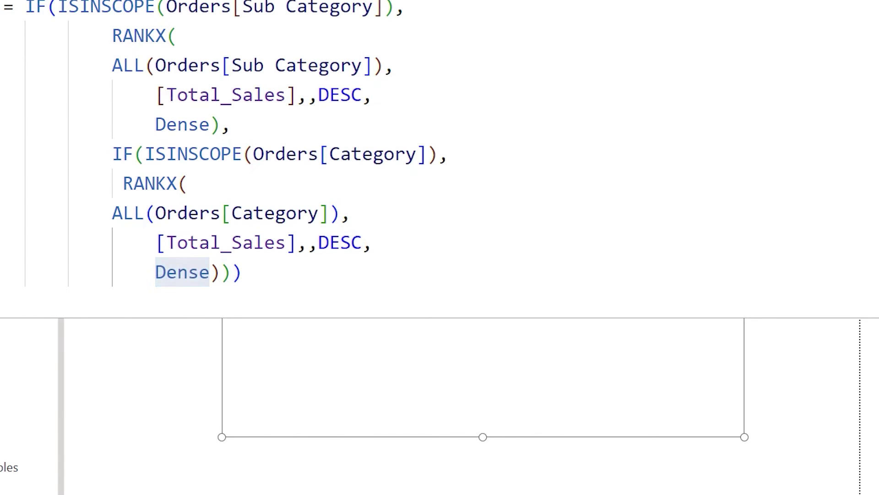
pyautogui.click(349, 138)
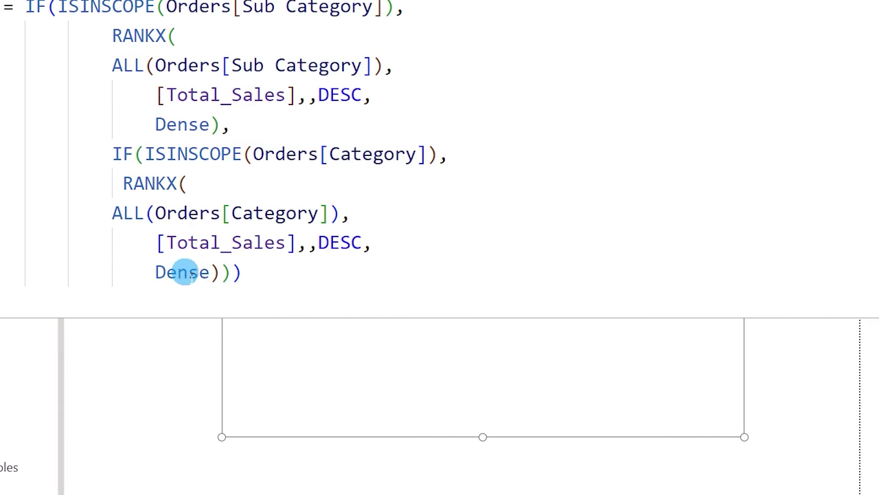
pyautogui.doubleClick(185, 272)
pyautogui.write('SKI')
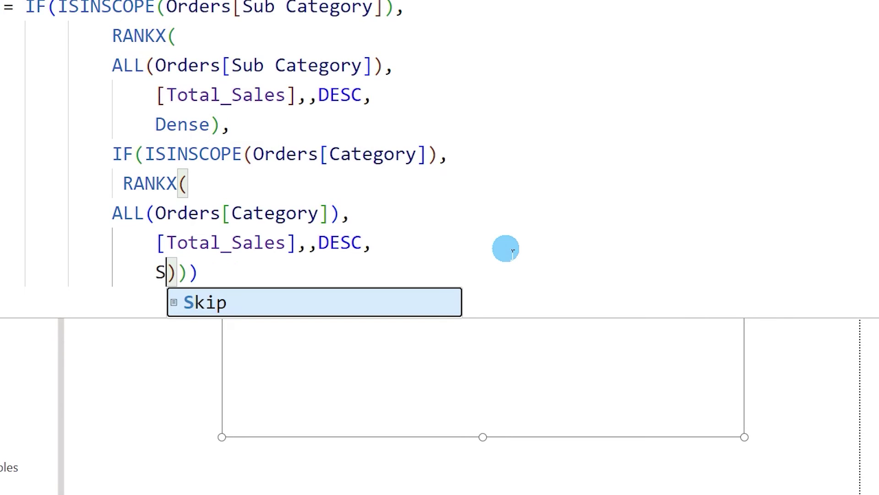
pyautogui.write('P')
pyautogui.press('Tab')
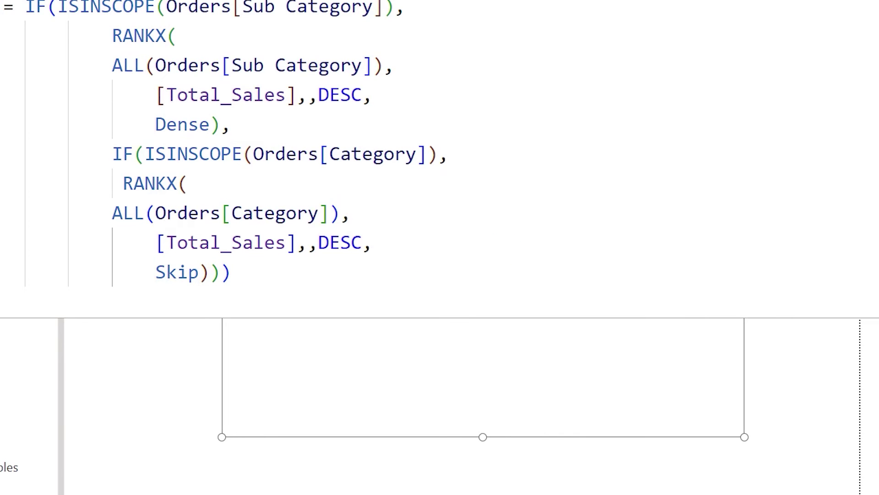
pyautogui.press('Return')
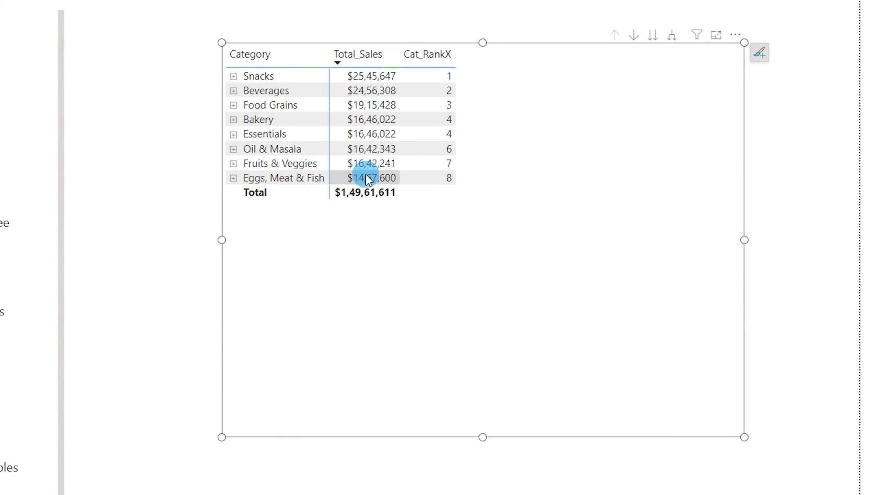
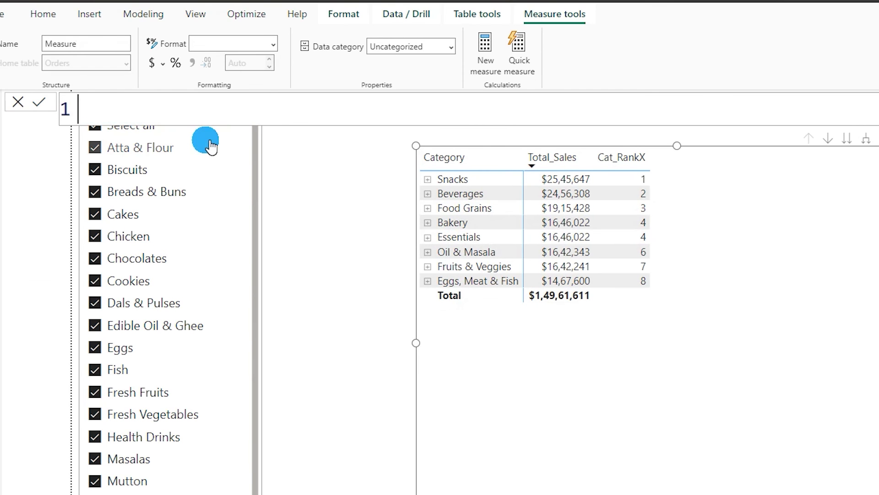
# - Name the new measure CAT_Rank at the start of its formula, followed by an equals sign
pyautogui.write('CAT+Rank')
pyautogui.press('BackSpace')
pyautogui.press('BackSpace')
pyautogui.press('BackSpace')
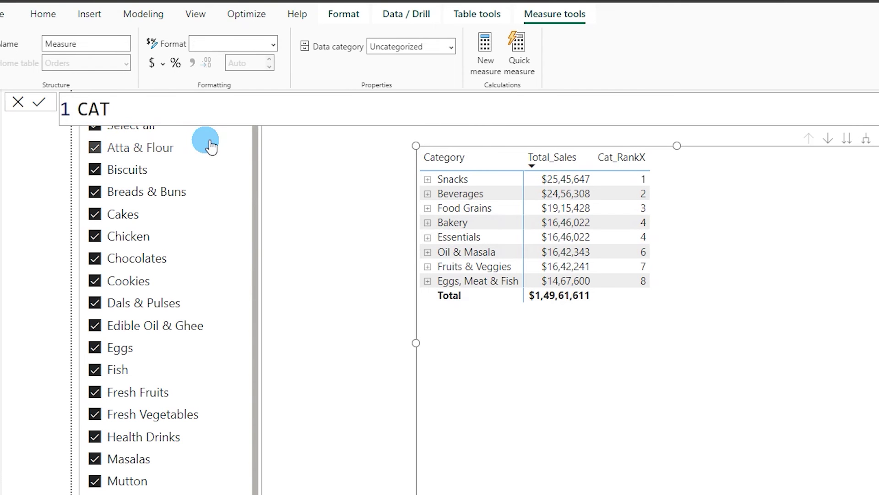
pyautogui.write('Rank = ')
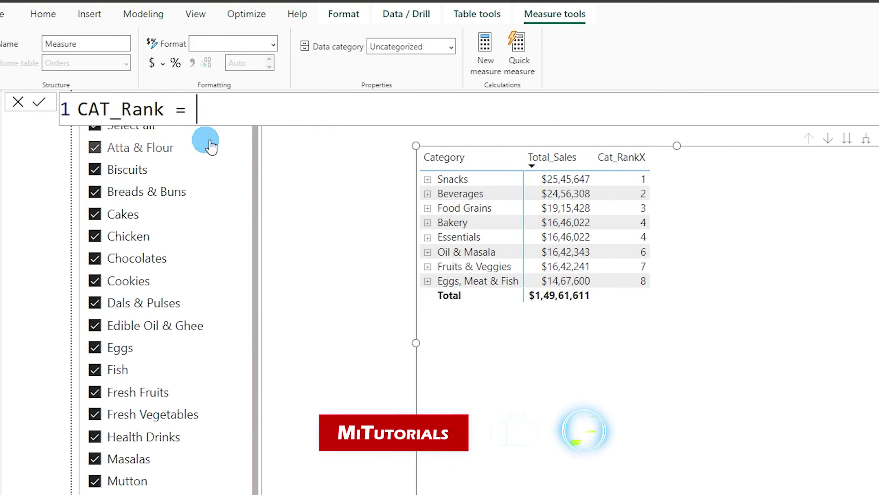
# - Begin the CAT_Rank formula with the RANK function, set its ties argument to DENSE and start a new line for the relation
pyautogui.write('Rank')
pyautogui.press('Down')
pyautogui.press('Down')
pyautogui.press('Tab')
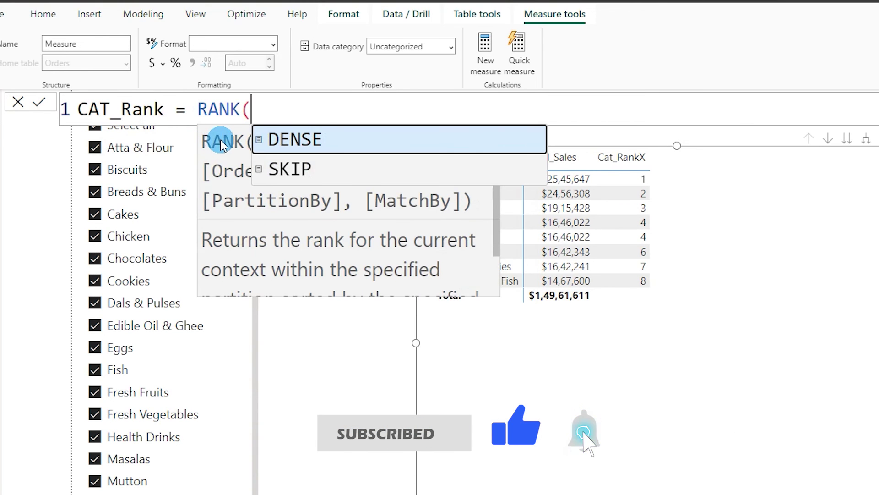
pyautogui.click(298, 149)
pyautogui.write(',')
pyautogui.hotkey('shift', 'Return')
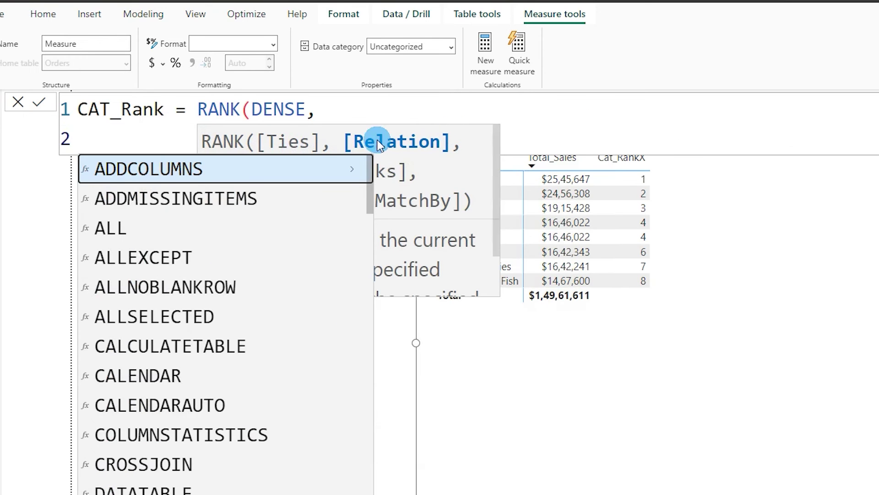
pyautogui.press('Tab')
pyautogui.press('Tab')
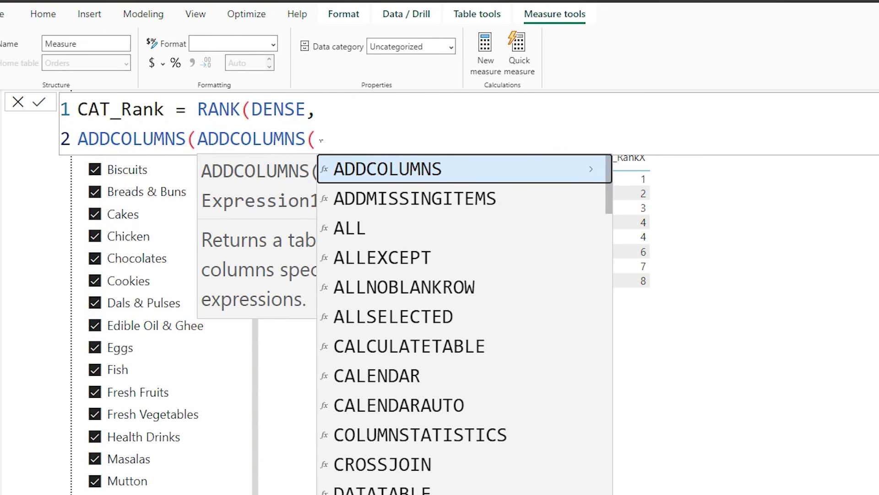
pyautogui.hotkey('shift', 'Home')
pyautogui.press('BackSpace')
pyautogui.click(272, 140)
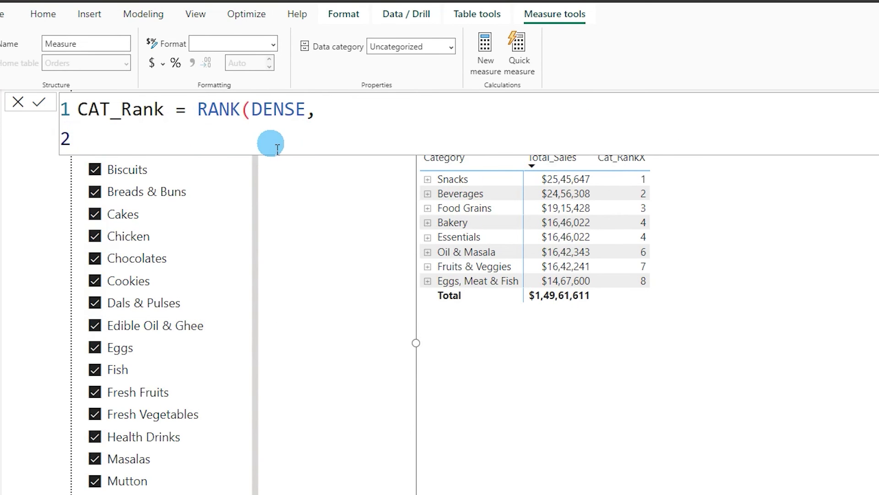
# - Indent the second formula line and enter ALL(Orders[Category]) as the RANK relation
pyautogui.press('Tab')
pyautogui.press('Tab')
pyautogui.press('Tab')
pyautogui.write('All=')
pyautogui.press('BackSpace')
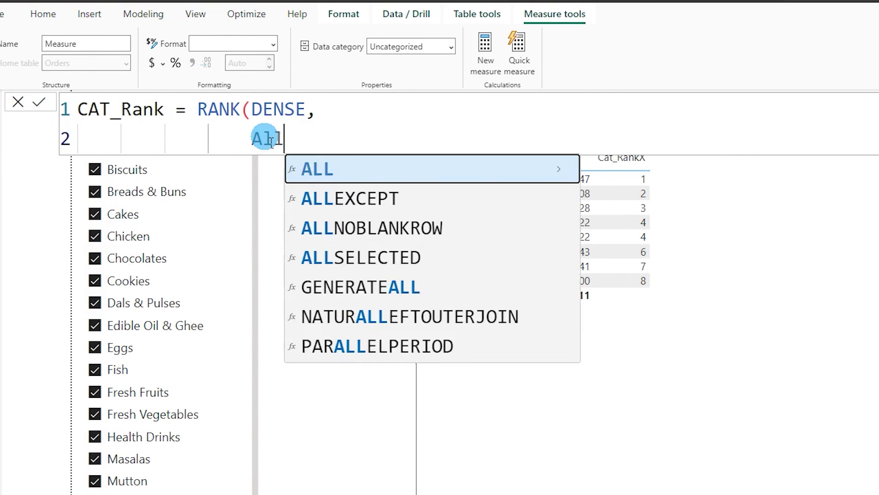
pyautogui.press('Tab')
pyautogui.write('Cat')
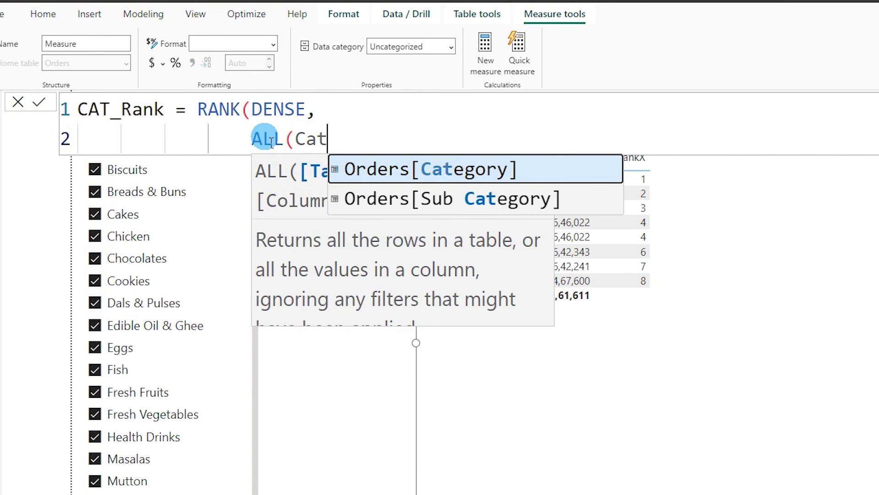
pyautogui.press('Tab')
pyautogui.write(')')
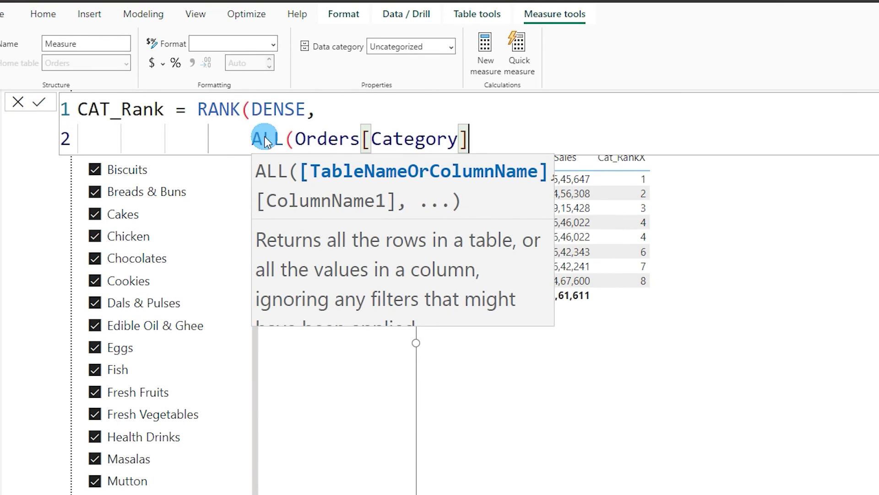
# - Add ORDERBY([Total_Sales]) as the next RANK argument and close the function
pyautogui.write(',ORD')
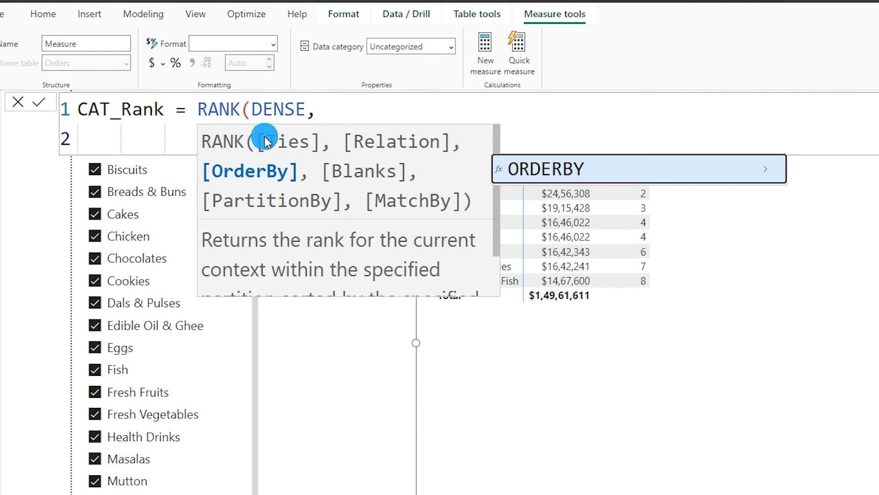
pyautogui.press('Tab')
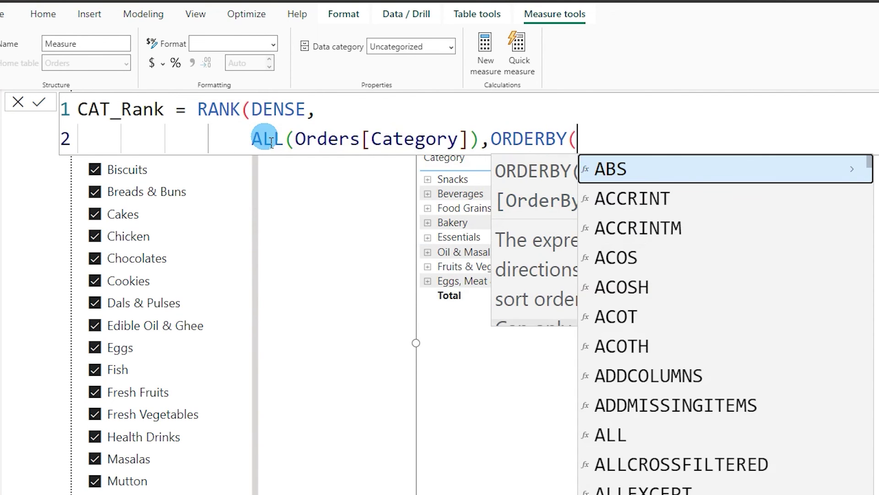
pyautogui.write('Tota')
pyautogui.press('Up')
pyautogui.press('Up')
pyautogui.press('Tab')
pyautogui.write('))')
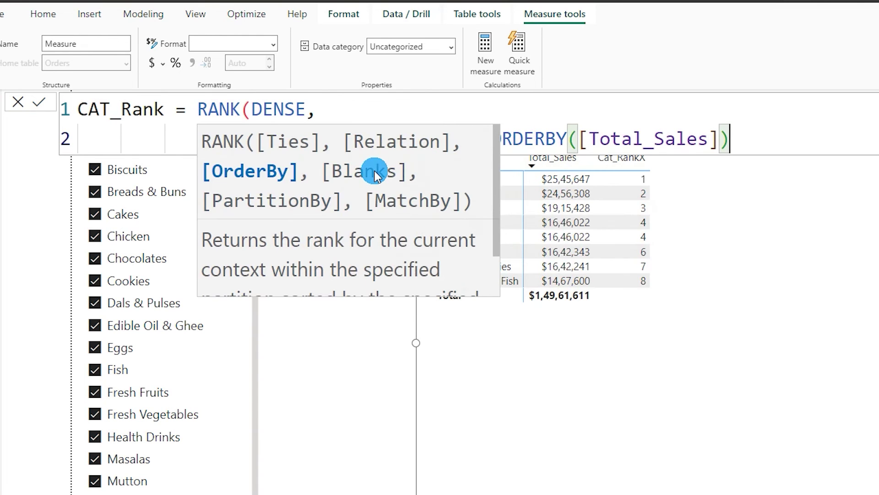
# - Commit the CAT_Rank measure and add it to the category matrix beside Cat_RankX
pyautogui.press('Return')
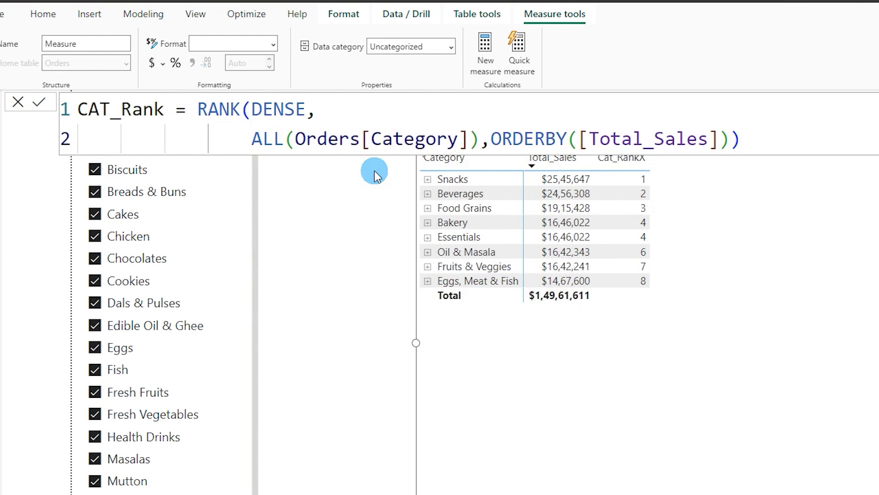
pyautogui.moveTo(877, 253); pyautogui.dragTo(758, 217)
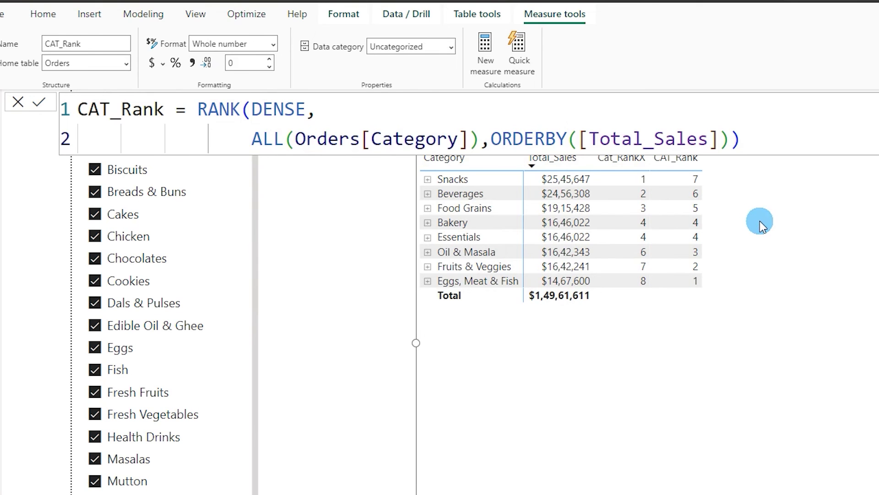
pyautogui.click(734, 230)
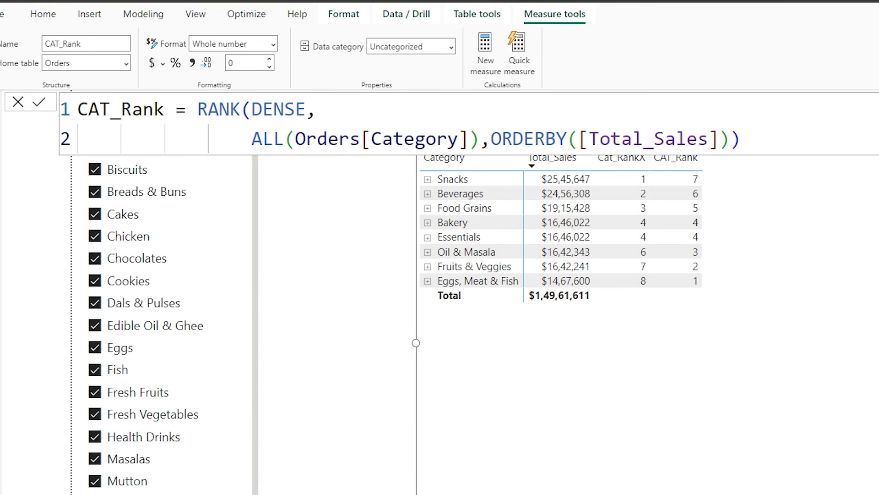
# - Set the ORDERBY direction for [Total_Sales] to DESC, commit the measure and move the matrix down clear of the formula
pyautogui.click(733, 140)
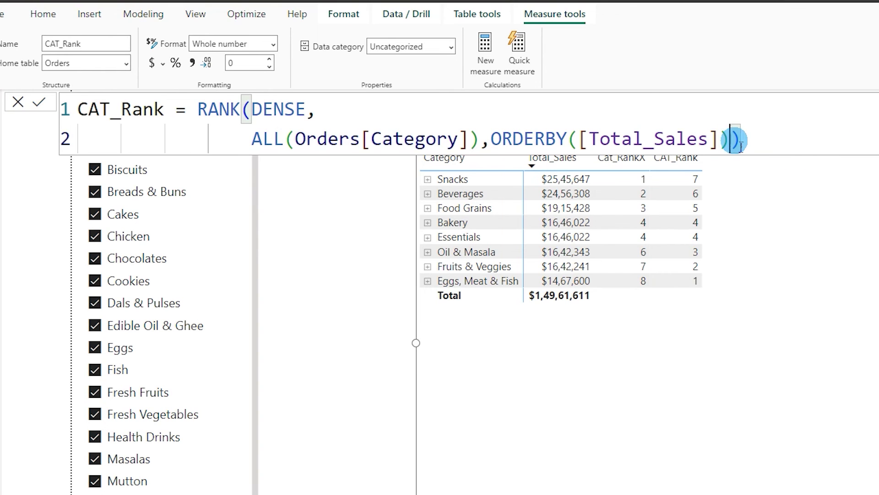
pyautogui.click(734, 140)
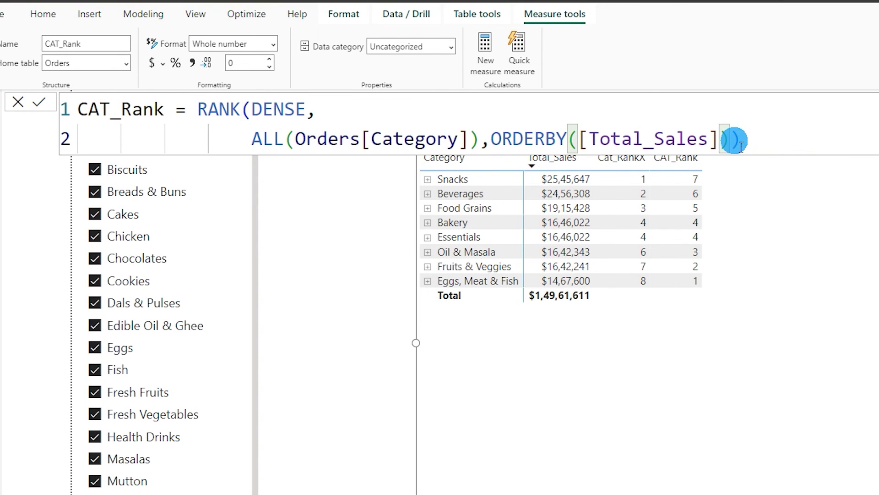
pyautogui.write(', ')
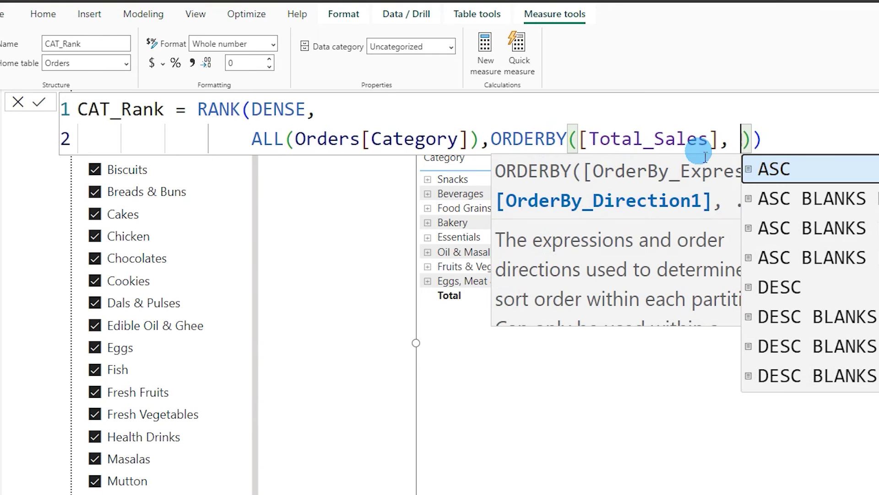
pyautogui.write('De')
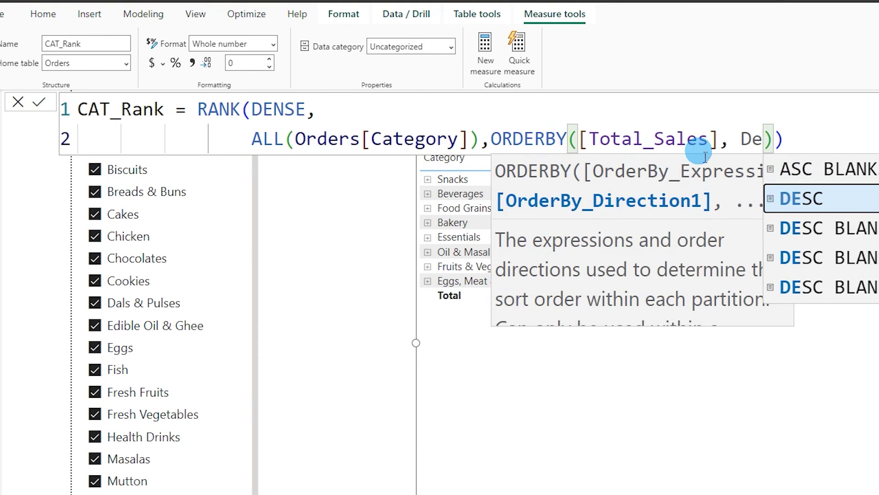
pyautogui.press('Tab')
pyautogui.click(39, 102)
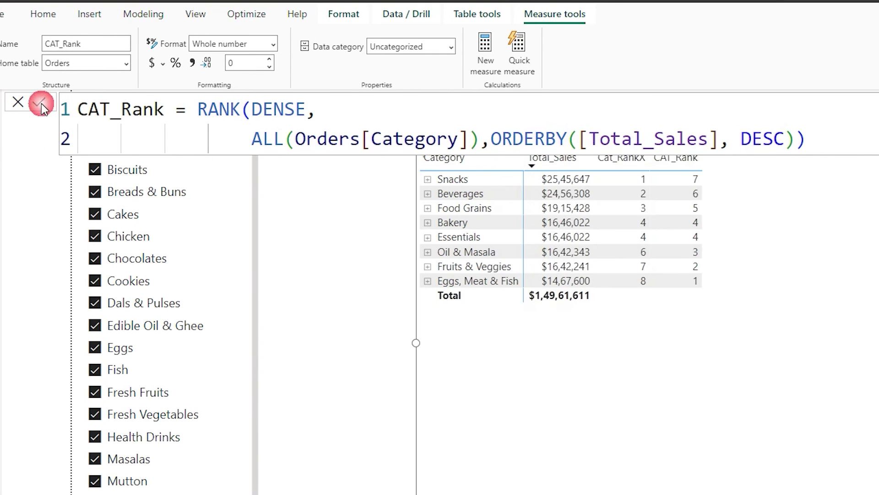
pyautogui.moveTo(792, 224); pyautogui.dragTo(792, 277)
pyautogui.click(696, 288)
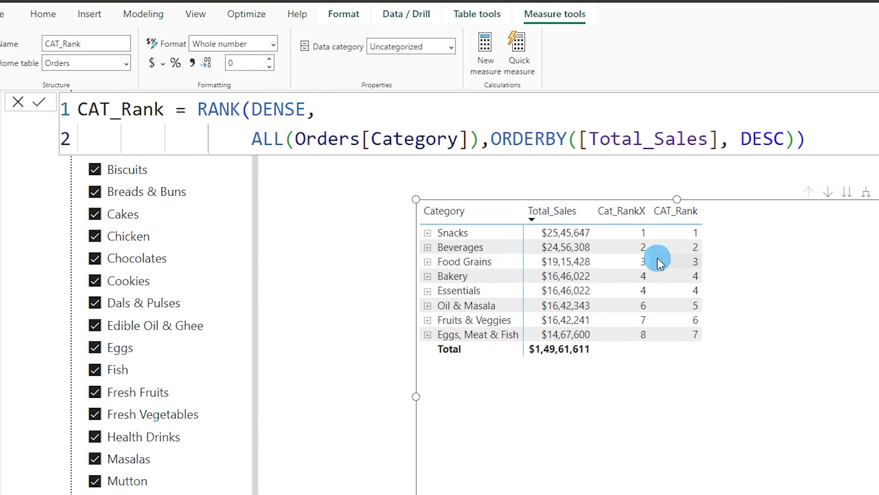
# - Replace DENSE with SKIP as the ties argument of RANK and commit the CAT_Rank measure
pyautogui.doubleClick(274, 110)
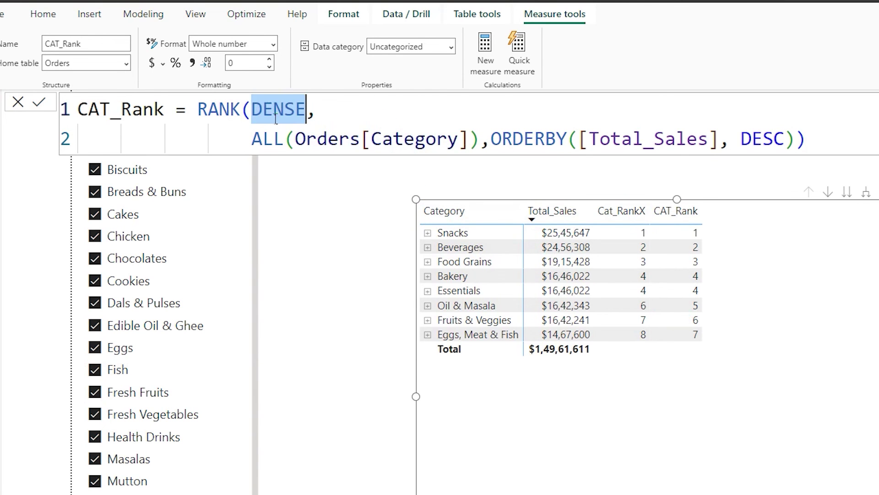
pyautogui.write('S')
pyautogui.press('Tab')
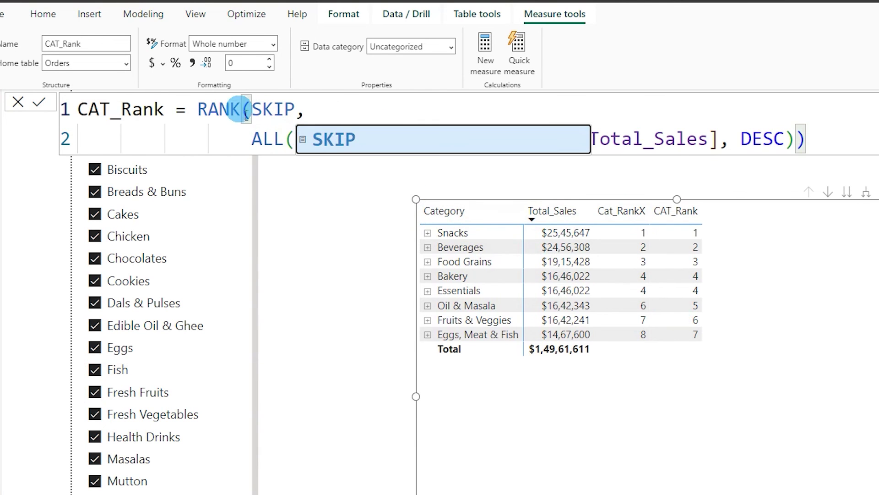
pyautogui.click(40, 107)
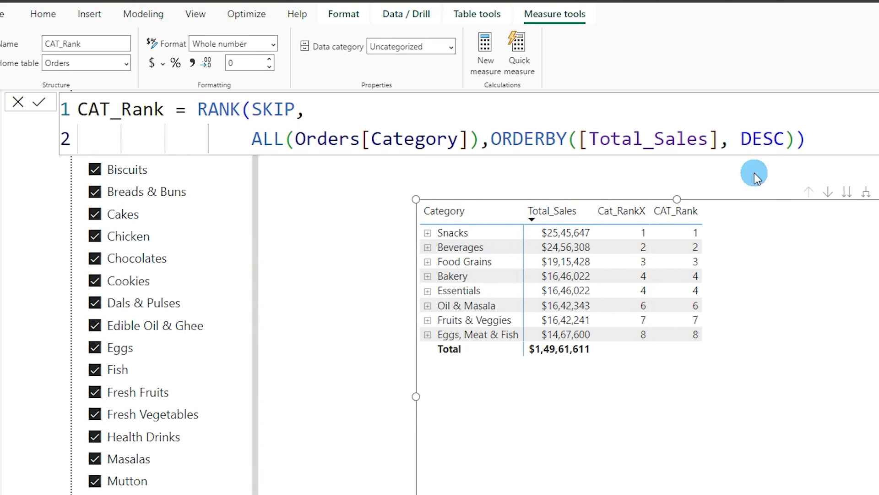
# - Add Orders[Category], ASC as the second sort pair in ORDERBY, commit the measure and expand Beverages in the matrix
pyautogui.click(783, 139)
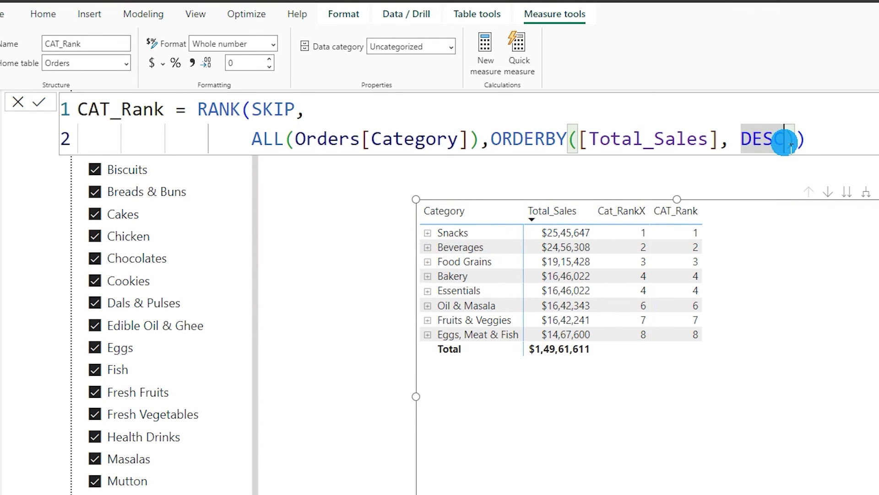
pyautogui.write(',')
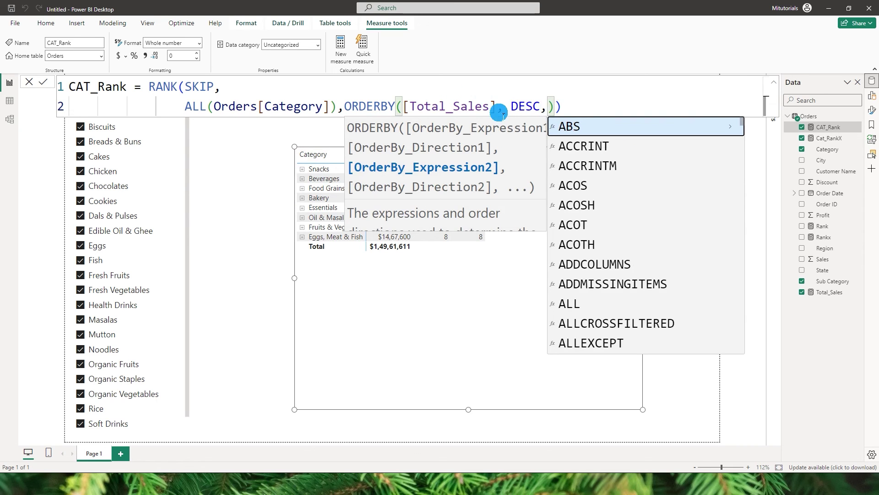
pyautogui.write('Cate')
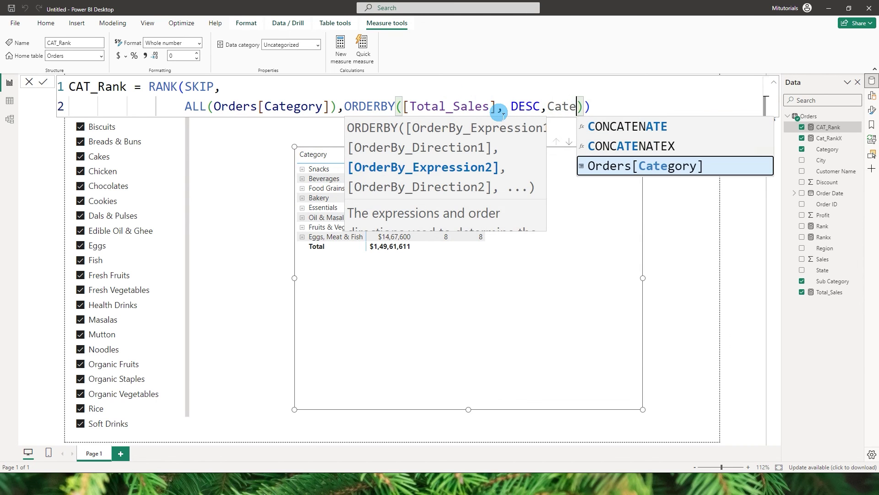
pyautogui.press('Tab')
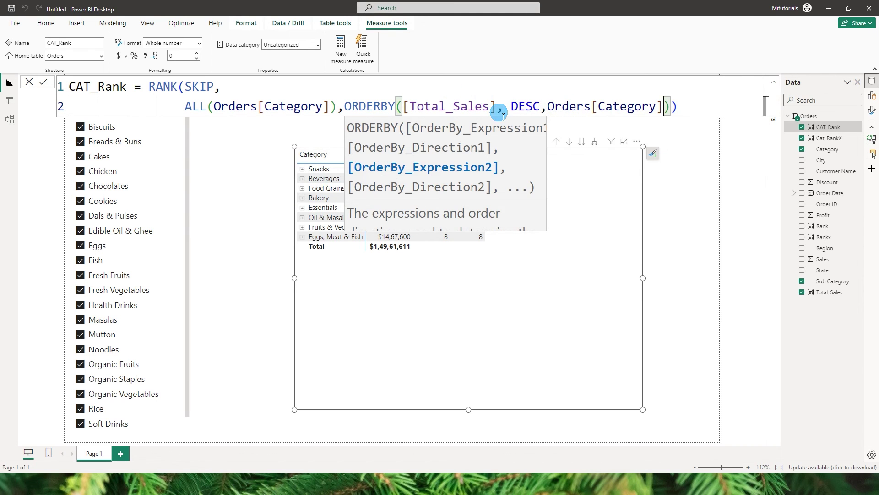
pyautogui.write(',ASC')
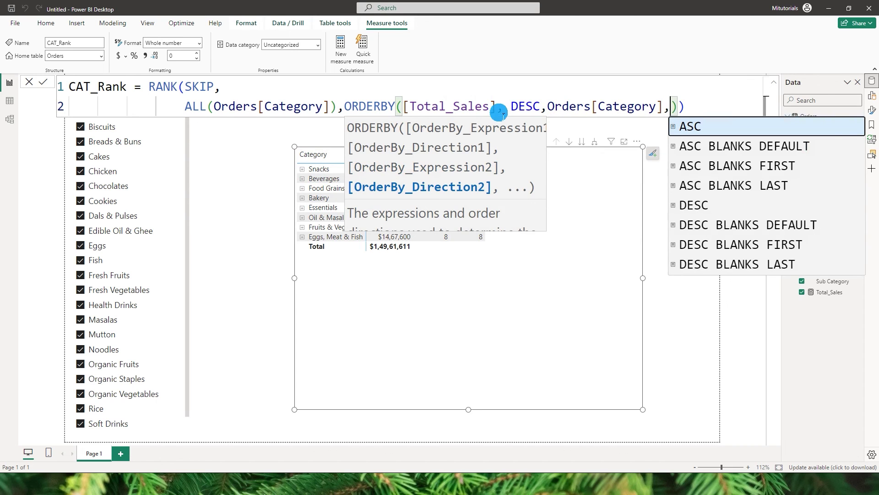
pyautogui.click(693, 133)
pyautogui.click(43, 82)
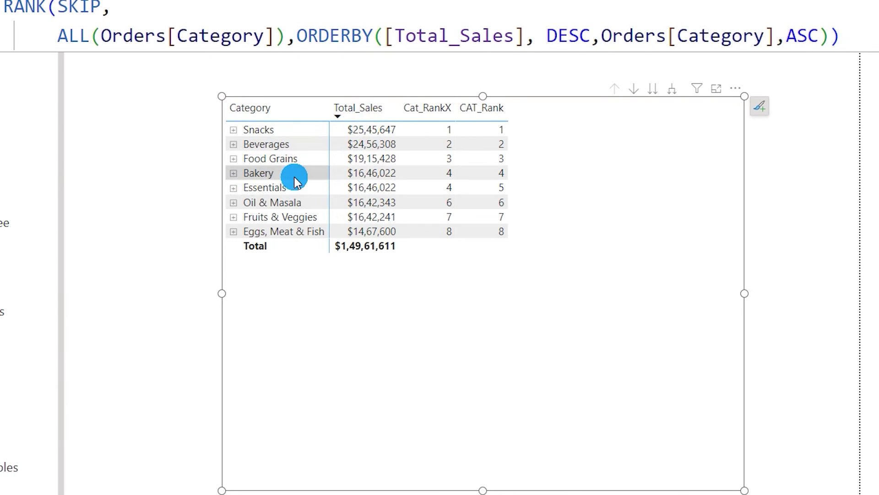
pyautogui.click(234, 143)
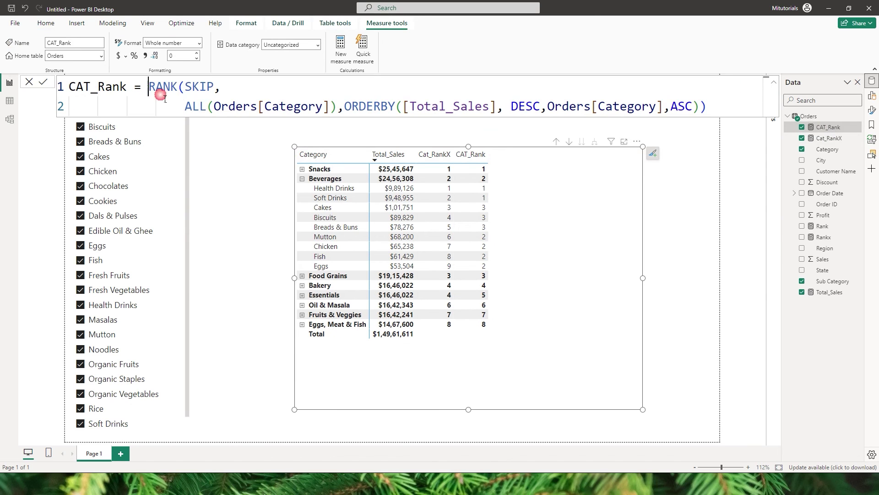
# - Put IF(ISINSCOPE(Orders[Sub Category]), in front of the RANK function in the CAT_Rank formula
pyautogui.doubleClick(160, 94)
pyautogui.write('IF(is')
pyautogui.press('Down')
pyautogui.press('Down')
pyautogui.press('Down')
pyautogui.press('Down')
pyautogui.press('Down')
pyautogui.press('Down')
pyautogui.press('Tab')
pyautogui.write('Su')
pyautogui.press('Tab')
pyautogui.write('),')
pyautogui.click(601, 100)
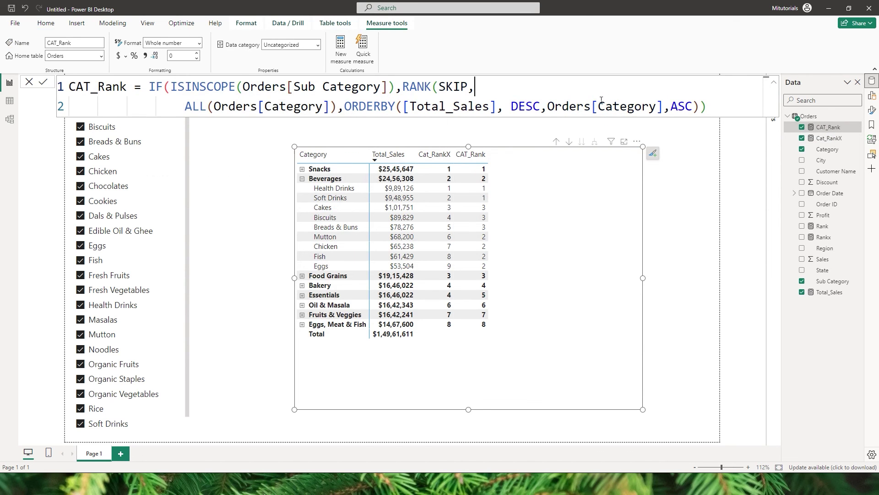
# - Copy the whole RANK expression, then replace Orders[Category] with Orders[Sub Category] in its ALL and ORDERBY functions
pyautogui.moveTo(403, 87); pyautogui.dragTo(711, 115)
pyautogui.moveTo(214, 106); pyautogui.dragTo(311, 115)
pyautogui.write('s')
pyautogui.press('Down')
pyautogui.press('Down')
pyautogui.press('Tab')
pyautogui.moveTo(577, 107); pyautogui.dragTo(692, 109)
pyautogui.write('S')
pyautogui.press('Up')
pyautogui.press('Tab')
# - Paste the copied Orders[Category] RANK expression as the IF's false result, add the closing parenthesis and commit the measure
pyautogui.click(265, 127)
pyautogui.write(',')
pyautogui.hotkey('ctrl', 'v')
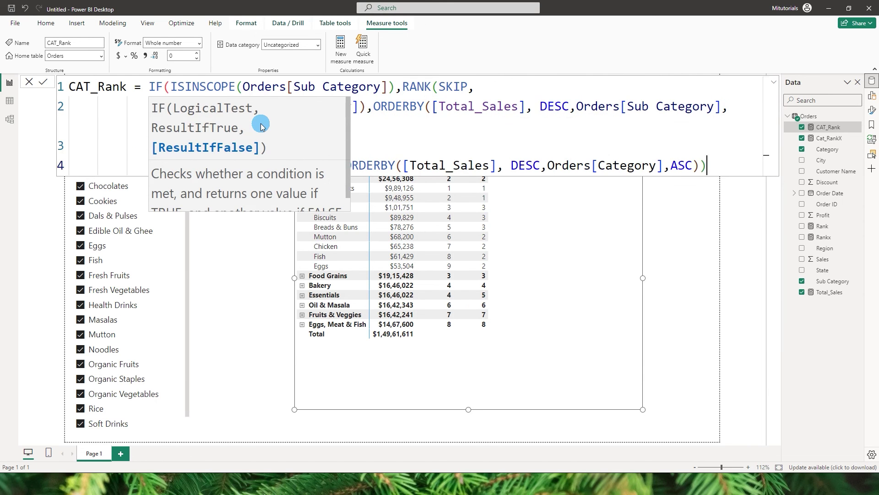
pyautogui.click(411, 136)
pyautogui.click(727, 167)
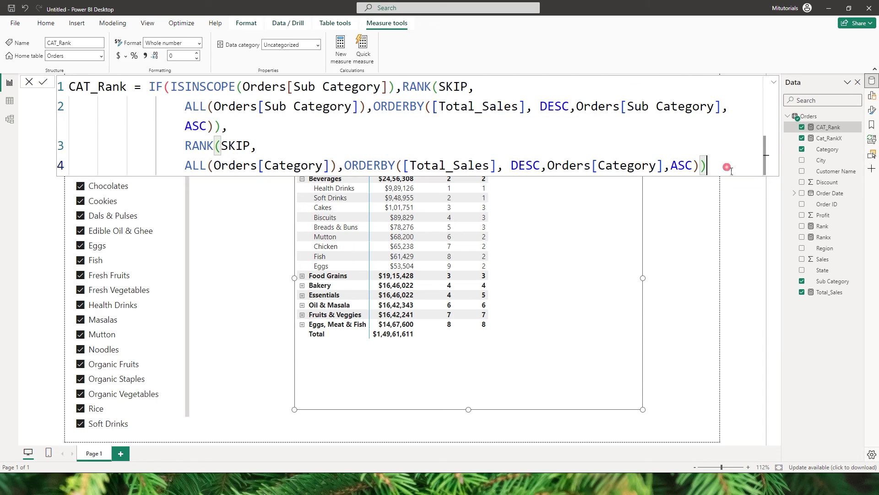
pyautogui.click(44, 84)
pyautogui.click(655, 226)
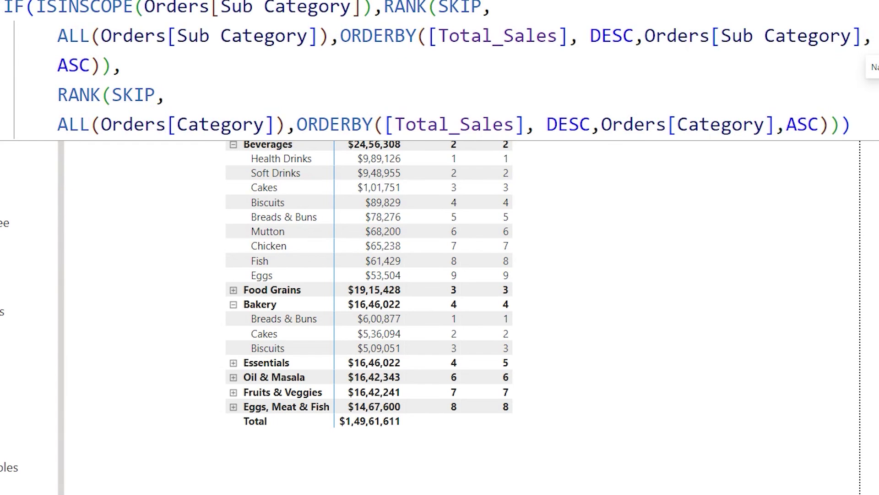
# - Leave the formula, clear all Sub Category slicer selections and check every sub category from Biscuits through Eggs
pyautogui.moveTo(57, 35); pyautogui.dragTo(102, 37)
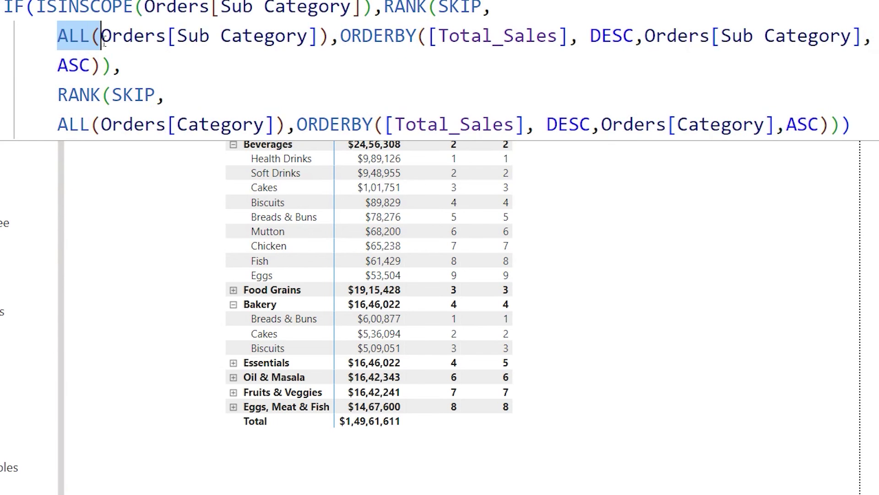
pyautogui.click(132, 171)
pyautogui.click(564, 202)
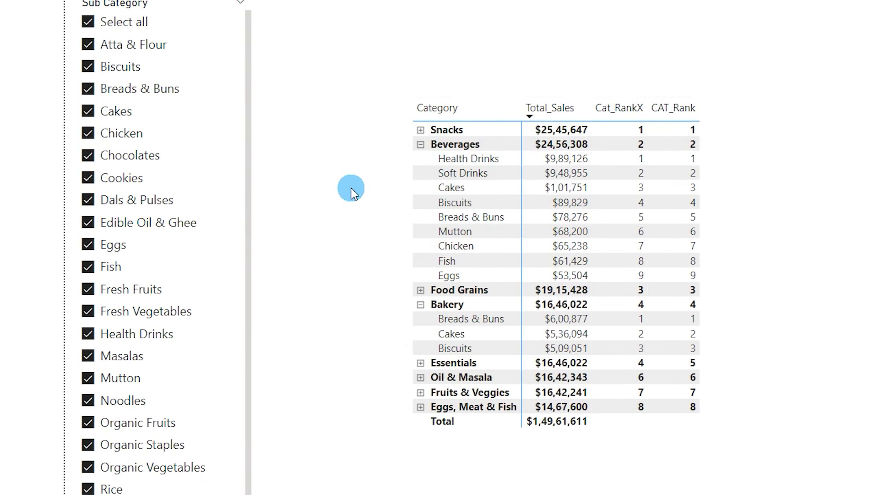
pyautogui.click(87, 21)
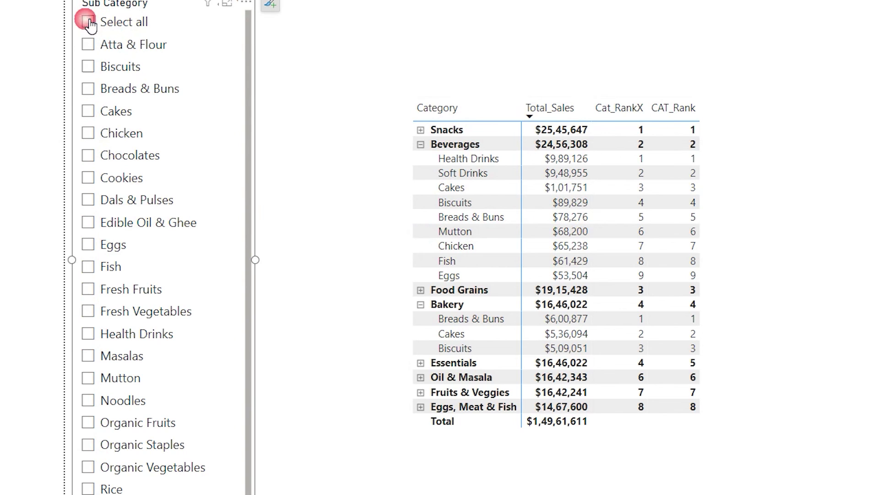
pyautogui.click(90, 68)
pyautogui.click(88, 89)
pyautogui.click(87, 111)
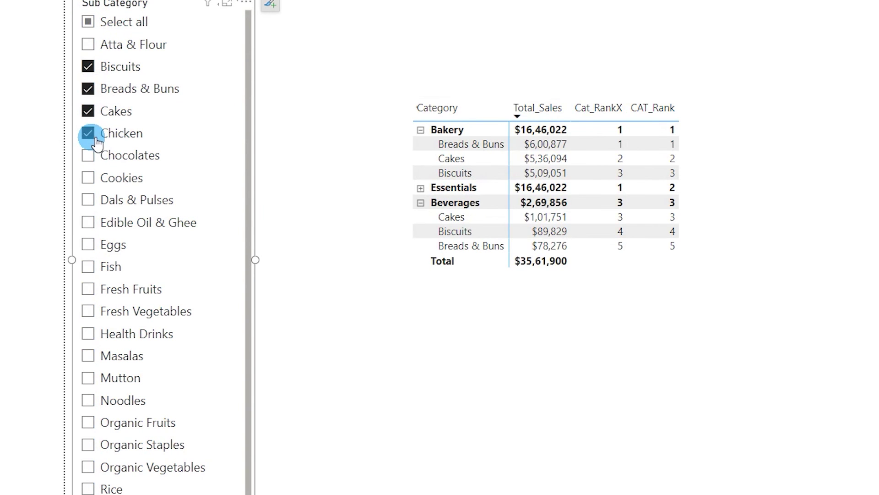
pyautogui.click(87, 156)
pyautogui.click(88, 178)
pyautogui.click(88, 200)
pyautogui.click(88, 222)
pyautogui.click(93, 246)
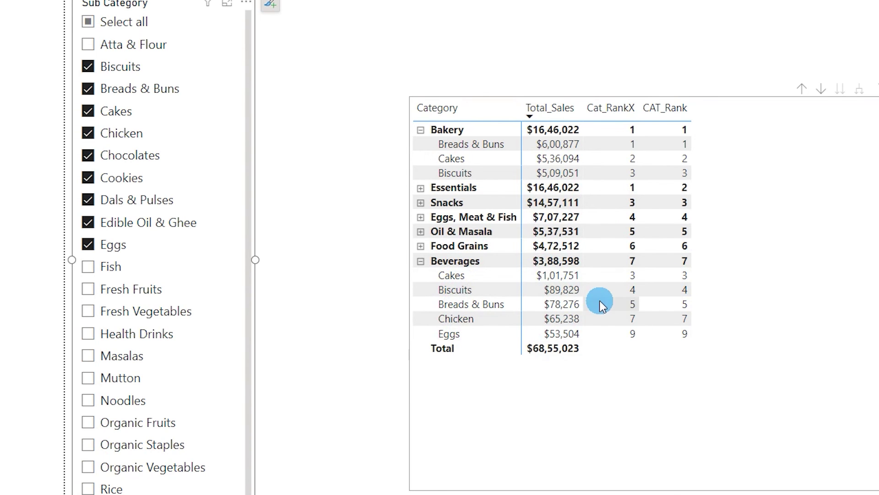
# - Replace ALL with ALLSELECTED around Orders[Sub Category] in the first RANK function of the CAT_Rank measure
pyautogui.click(787, 236)
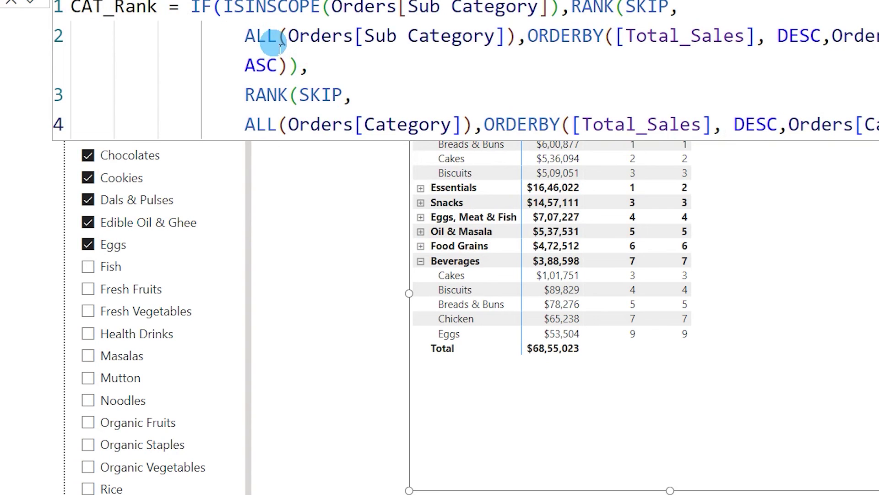
pyautogui.click(270, 36)
pyautogui.write('Se')
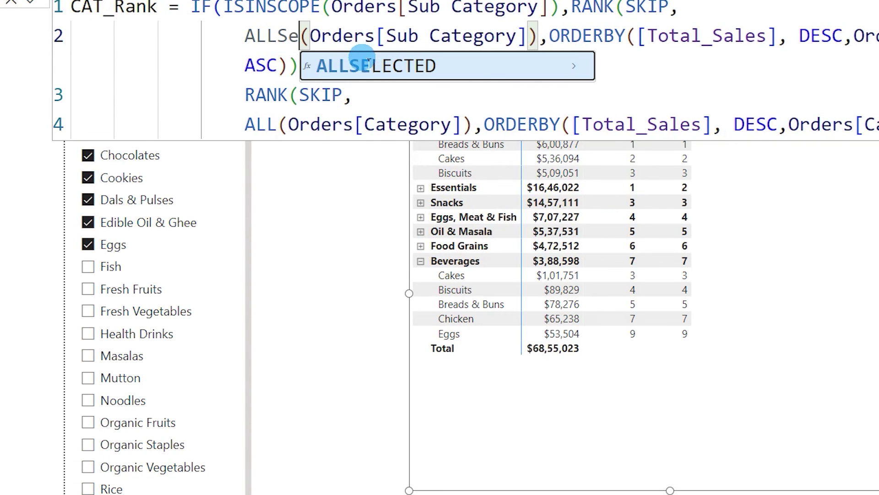
pyautogui.click(336, 57)
pyautogui.click(618, 66)
# - Replace ALL with ALLSELECTED around Orders[Category] in the second RANK function, commit the measure and check the matrix's Beverages ranks
pyautogui.click(280, 127)
pyautogui.write('Se')
pyautogui.press('Tab')
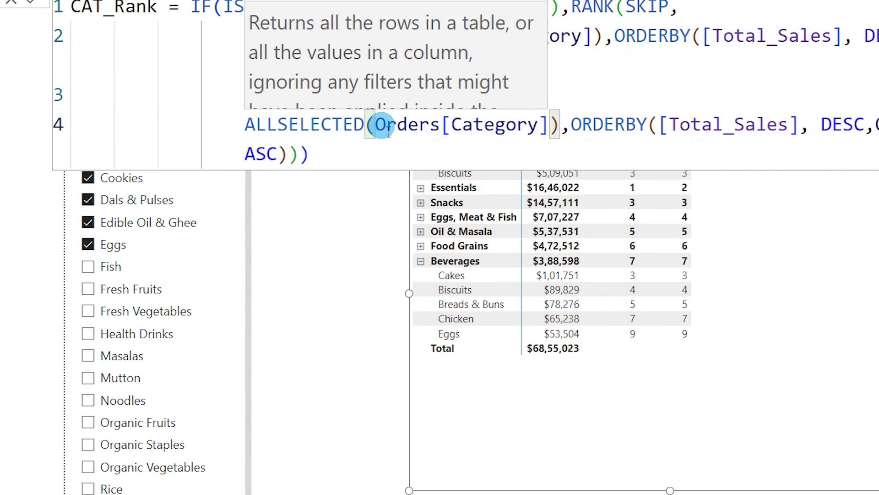
pyautogui.click(634, 87)
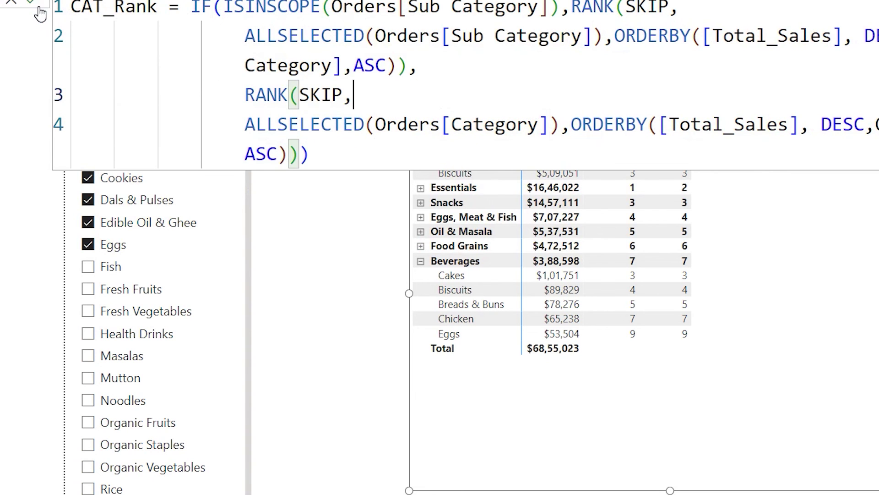
pyautogui.click(786, 275)
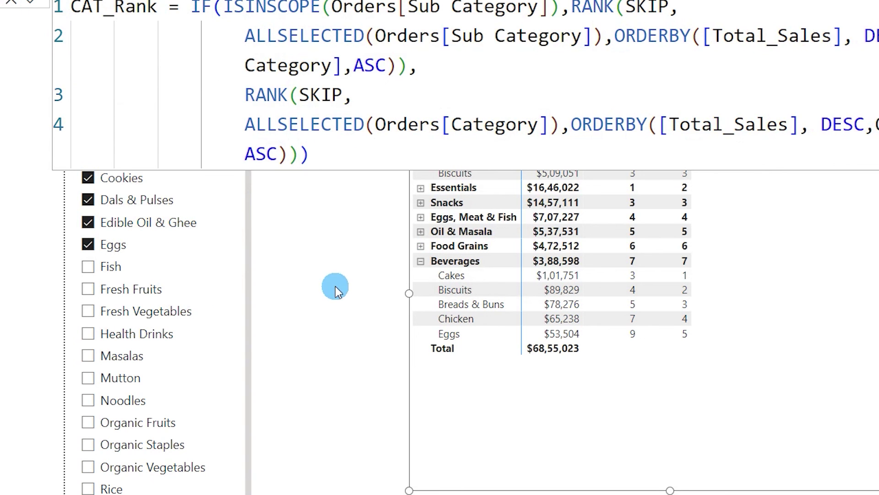
pyautogui.click(404, 280)
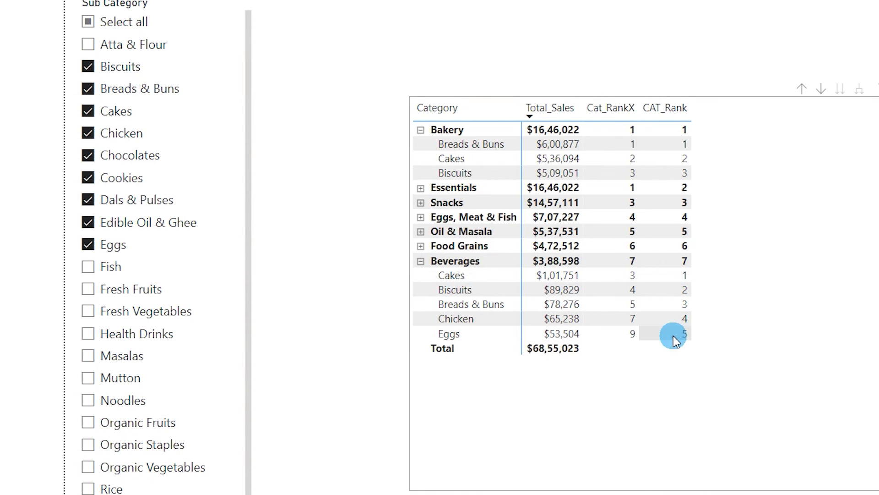
pyautogui.click(663, 324)
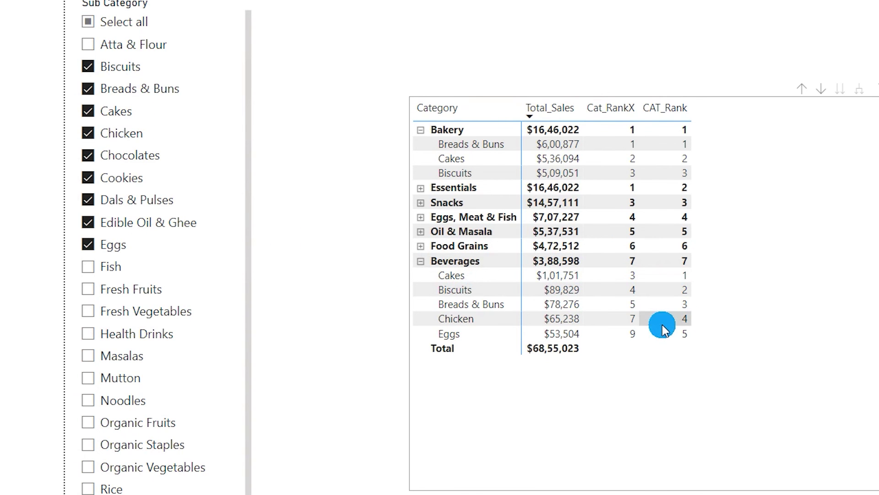